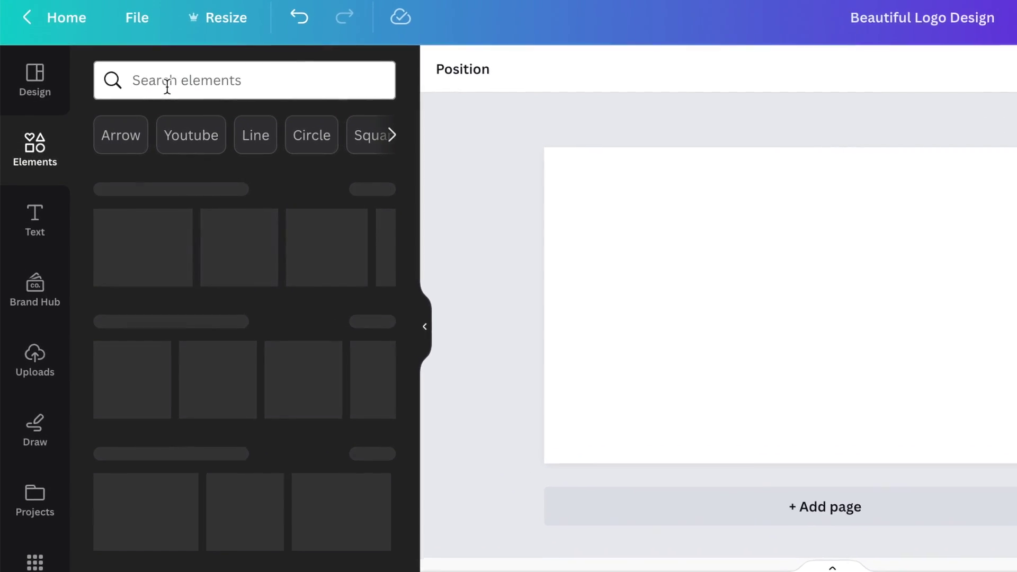
- Search the elements for "curved line" and display all matching graphics
left_click(180, 77)
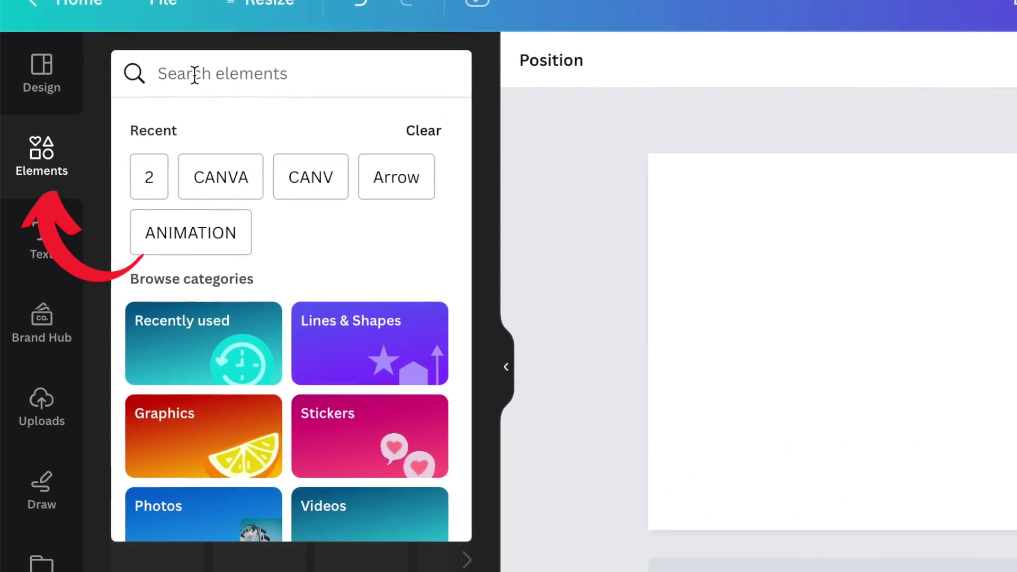
type("curve")
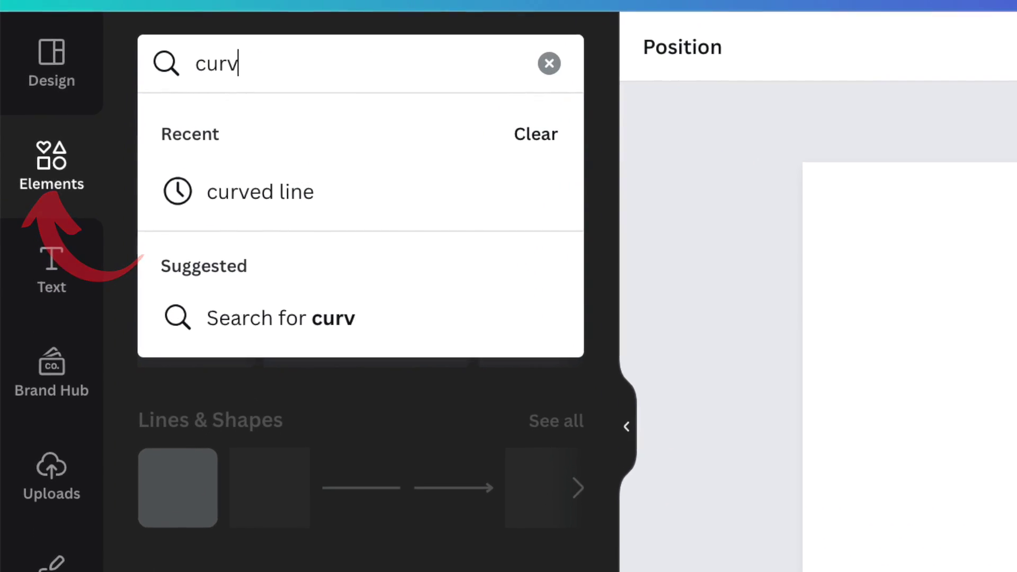
left_click(333, 211)
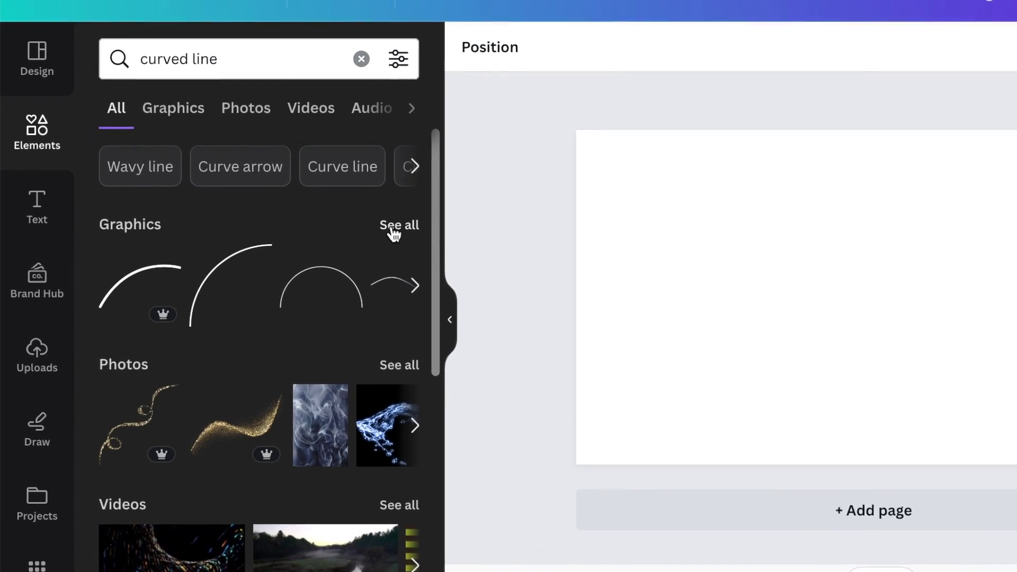
left_click(363, 227)
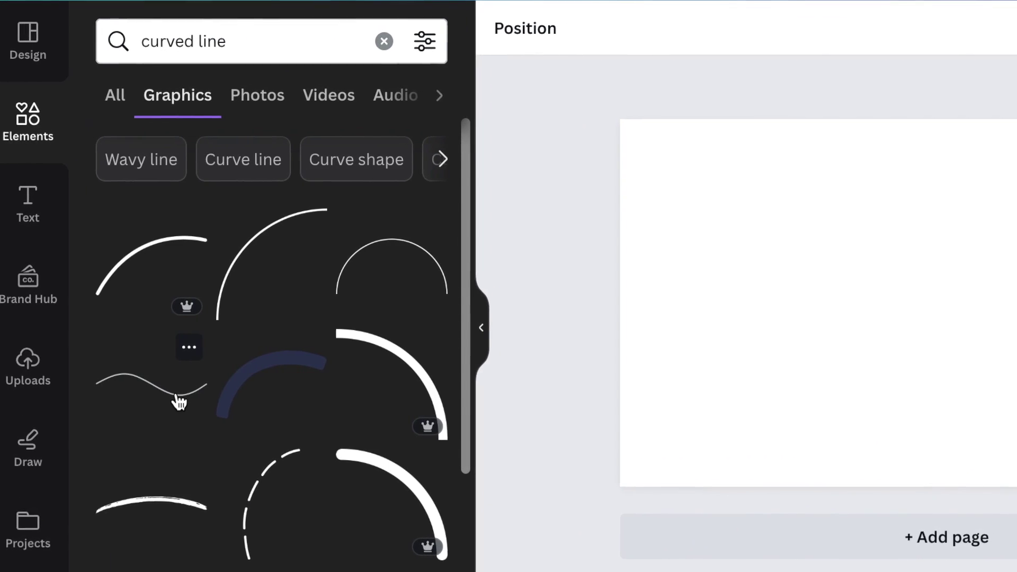
- Add the thin wavy line graphic to the page, rotate it upright and shrink it
left_click(194, 401)
mouse_move(839, 392)
left_mouse_down()
mouse_move(790, 404)
mouse_move(707, 371)
left_mouse_up()
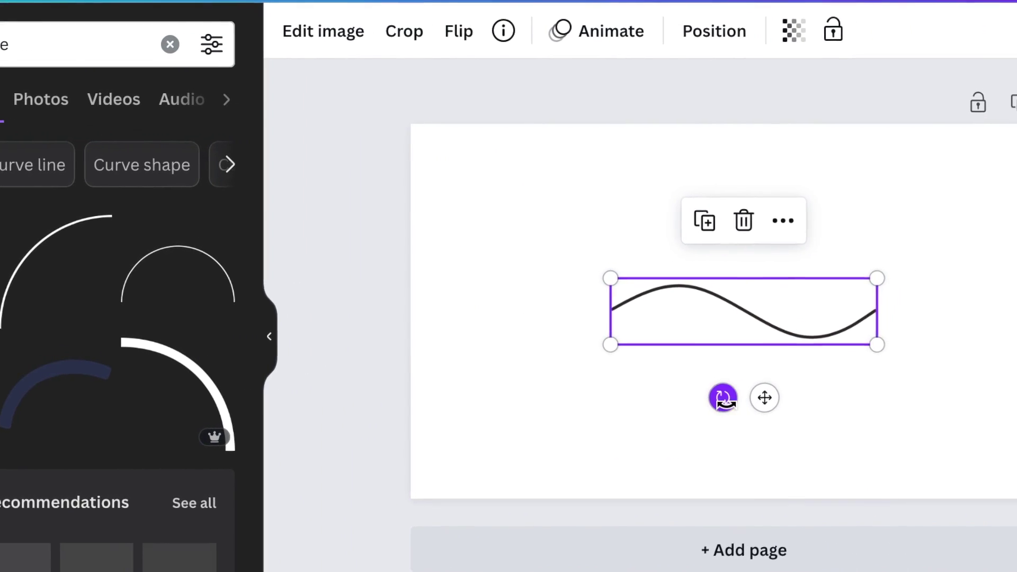
mouse_move(464, 381)
left_mouse_down()
mouse_move(298, 341)
mouse_move(281, 311)
left_mouse_up()
left_click_drag(475, 184, 539, 277)
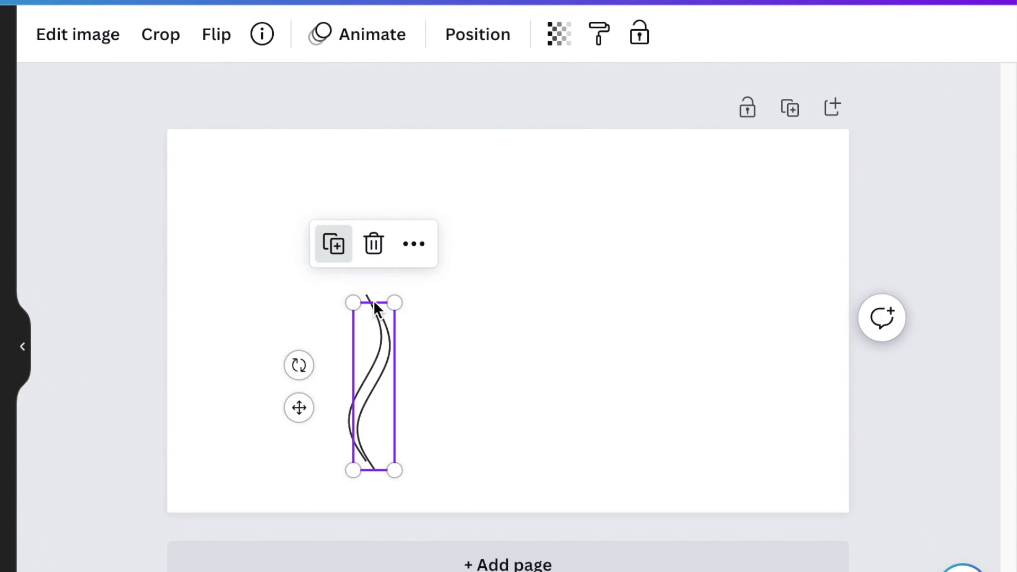
- Duplicate the upright wavy line and flip a copy horizontally beside the original
scroll(373, 300, "up", 3)
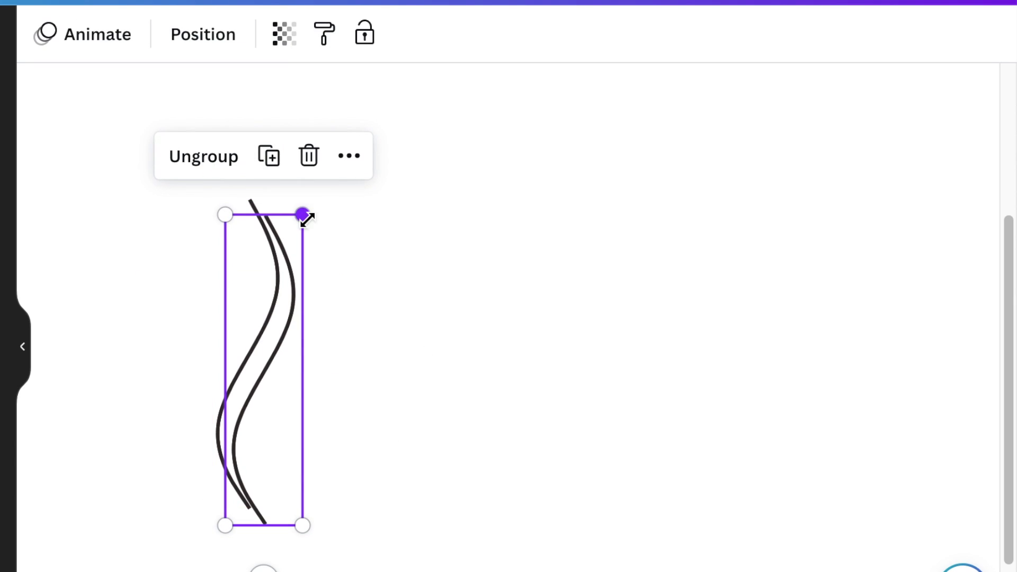
scroll(266, 351, "down", 3)
left_click(217, 34)
left_click(279, 97)
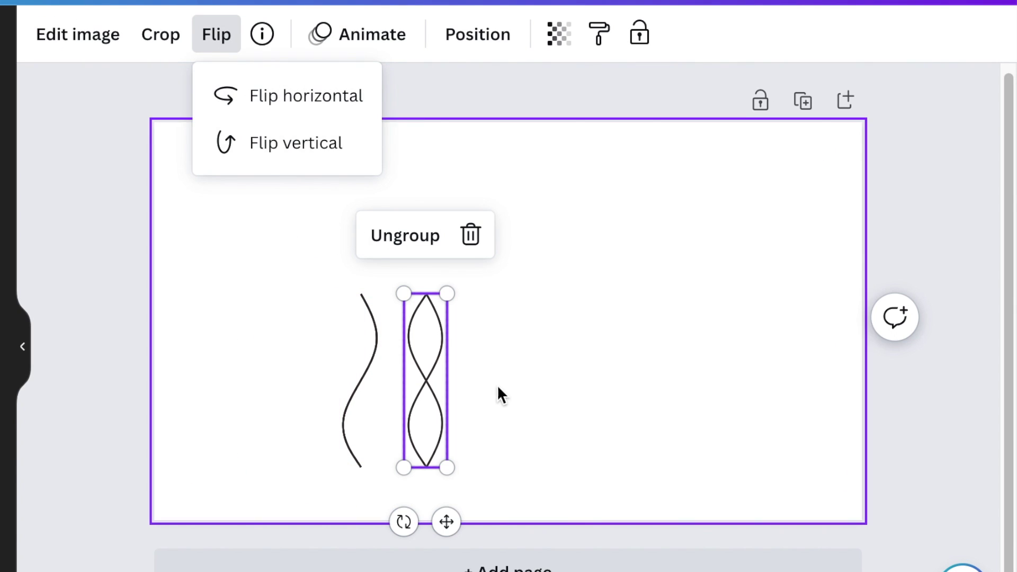
mouse_move(427, 395)
left_mouse_down()
mouse_move(372, 391)
mouse_move(424, 398)
left_mouse_up()
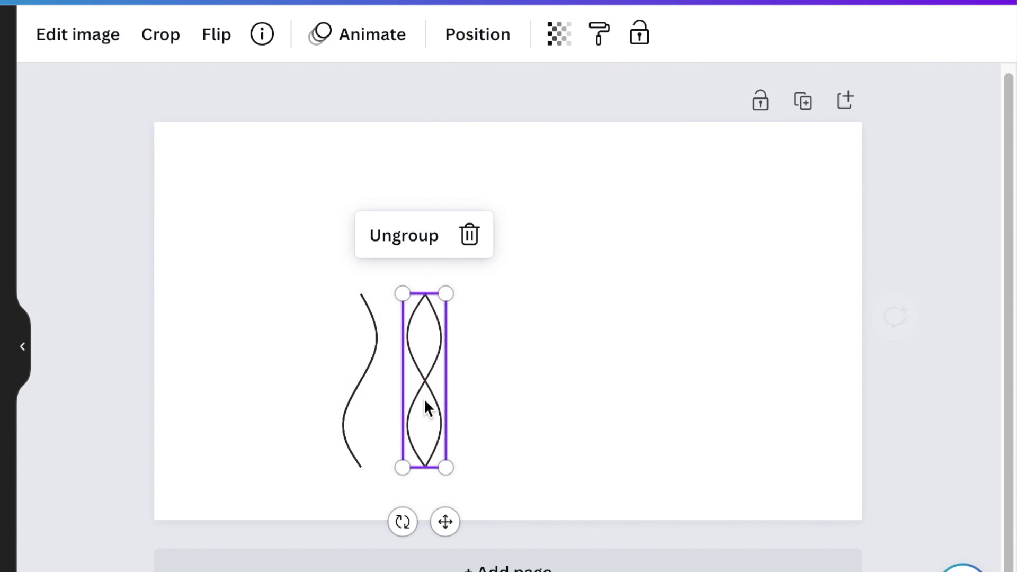
- Try separating the mirrored wavy line from the middle copy and flipping the middle copy vertically
left_click(452, 348)
left_click_drag(445, 349, 532, 353)
left_click(532, 354)
left_click_drag(432, 371, 495, 372)
left_click(427, 362)
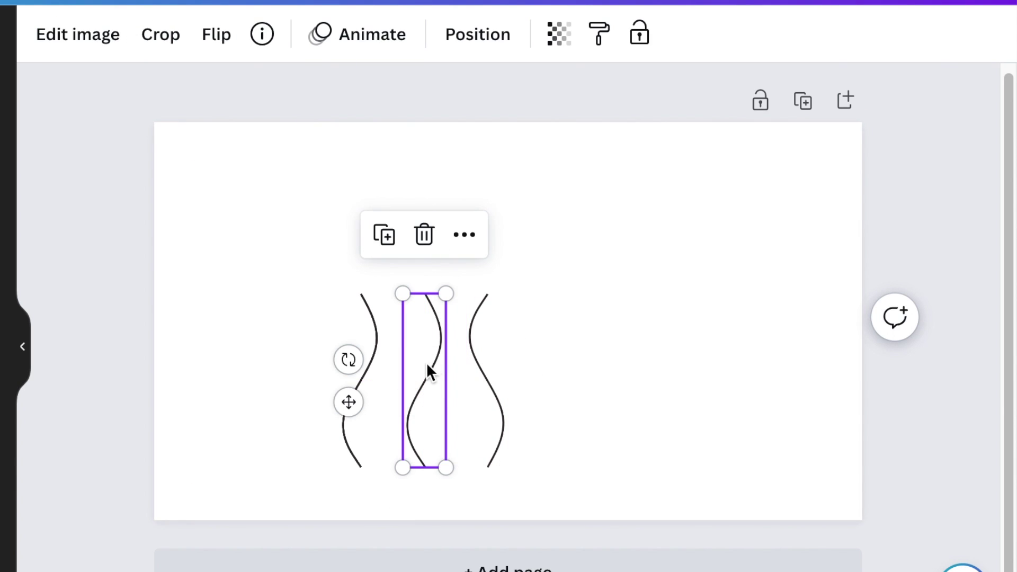
left_click(216, 34)
left_click(291, 139)
left_click(330, 154)
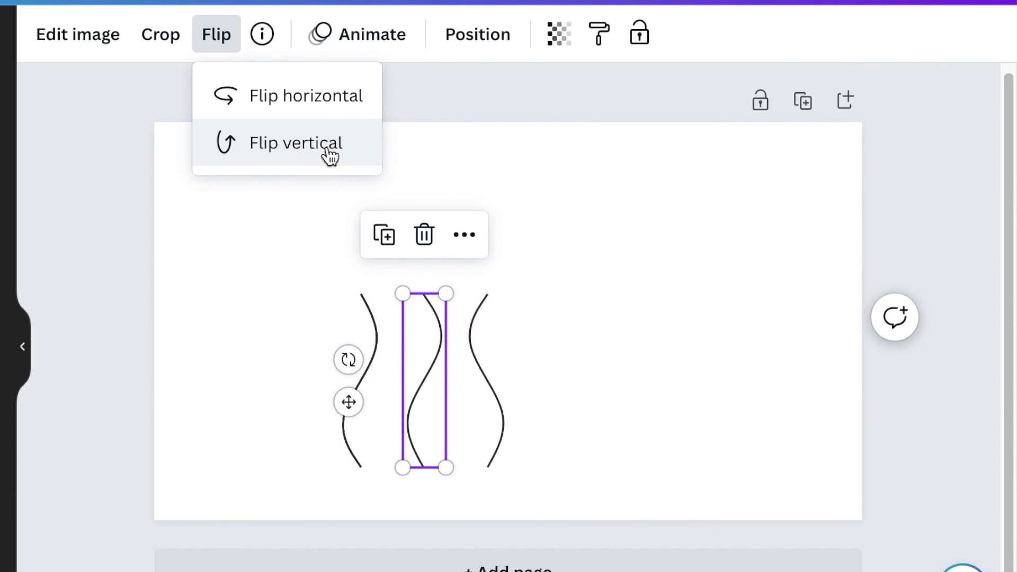
- Undo the recent line edits and restore the horizontal flip so one mirrored copy stands beside the original wavy line
key("super+z")
key("super+z")
key("super+z")
key("super+z")
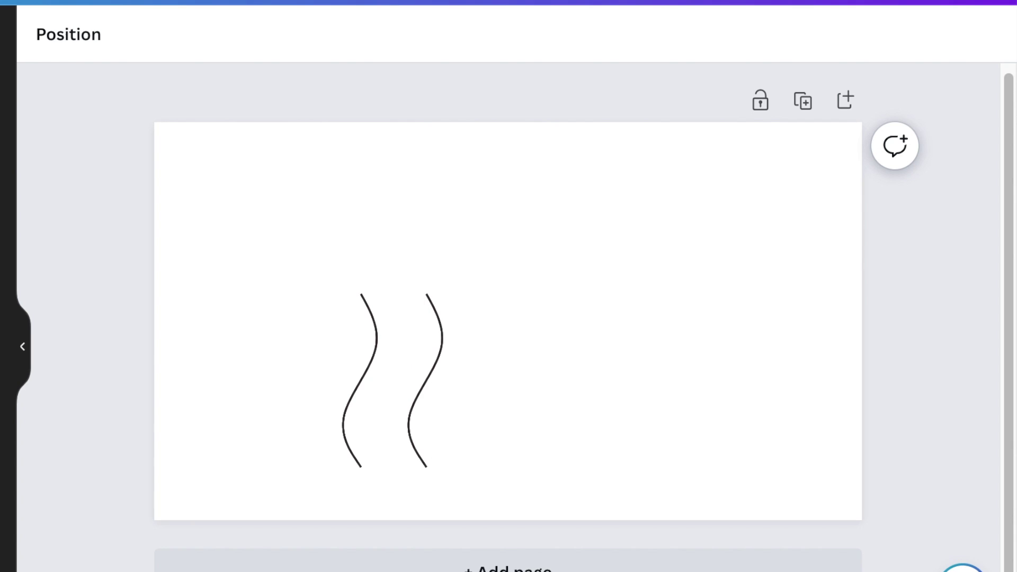
left_click_drag(537, 380, 491, 372)
key("super+shift+z")
- Shrink the mirrored wavy line and move it across the original so both meet at the base
left_click(445, 402)
scroll(457, 484, "up", 5)
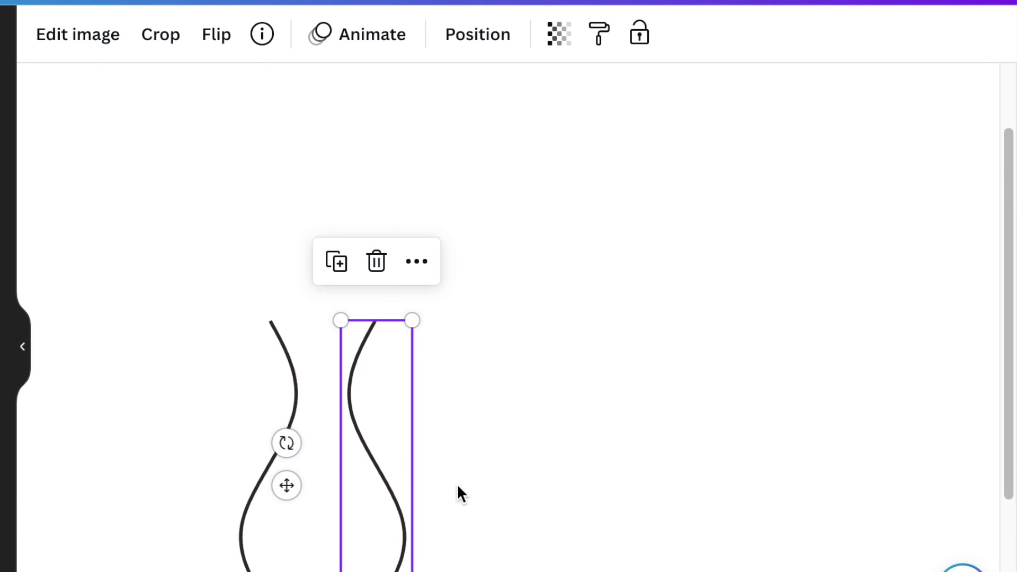
left_click(506, 389)
left_click(389, 360)
left_click_drag(412, 320, 385, 379)
scroll(434, 450, "down", 3)
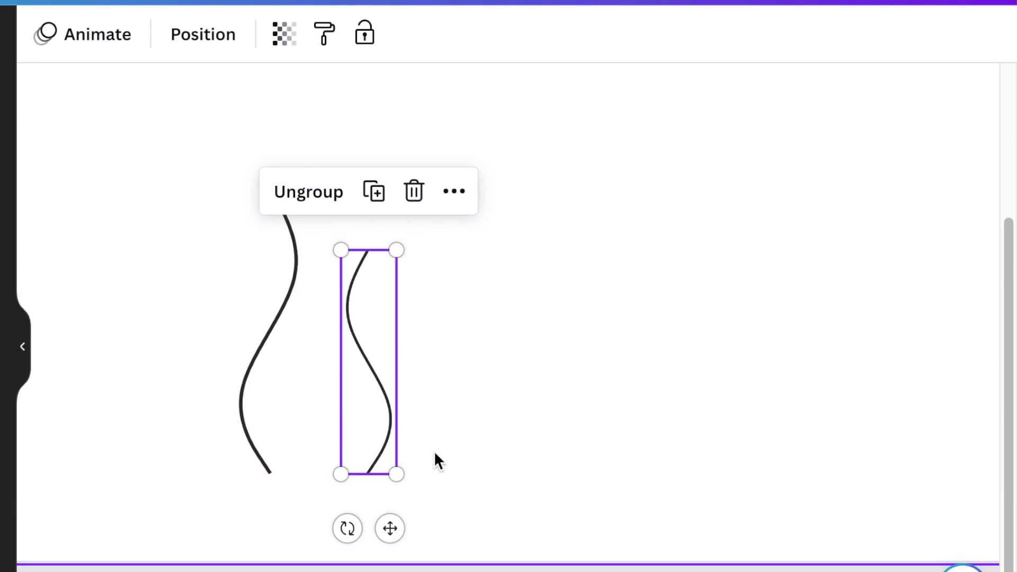
left_click_drag(352, 327, 285, 329)
left_click(453, 390)
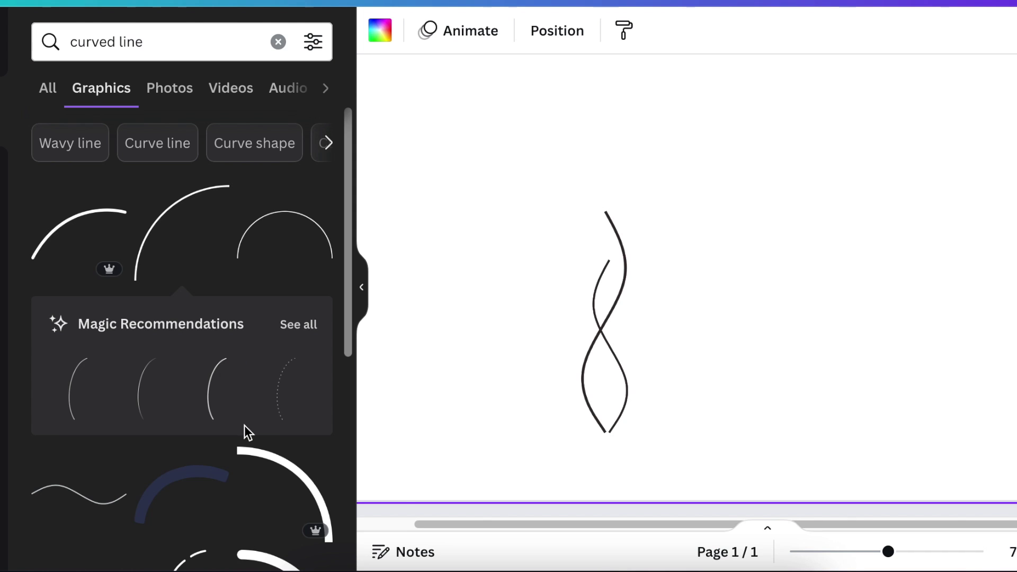
- Add the tapered wavy line graphic from the curved line results, rotate it upright and reduce its size
scroll(254, 426, "down", 8)
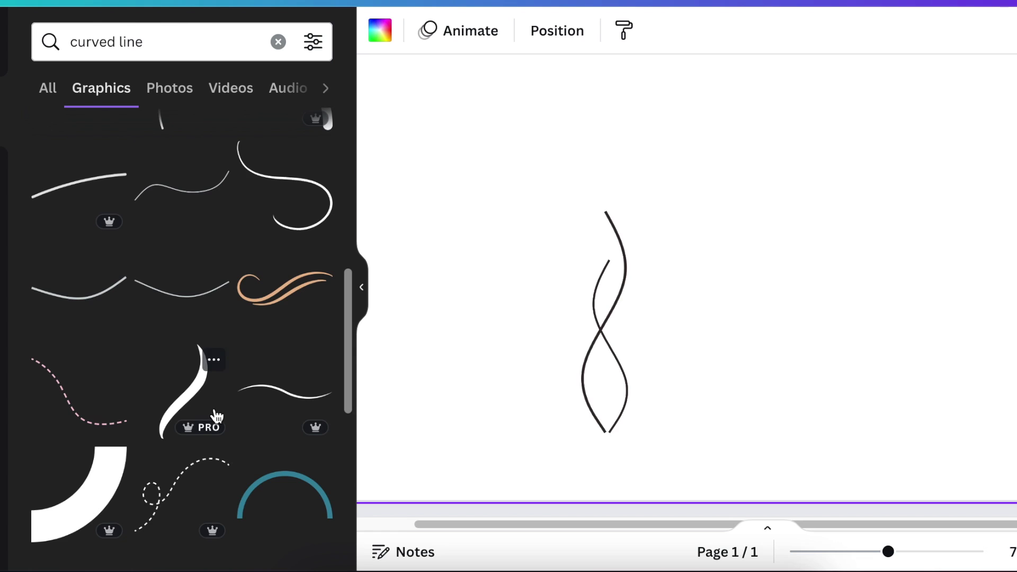
left_click(291, 352)
left_click_drag(777, 316, 595, 233)
left_click_drag(805, 66, 800, 240)
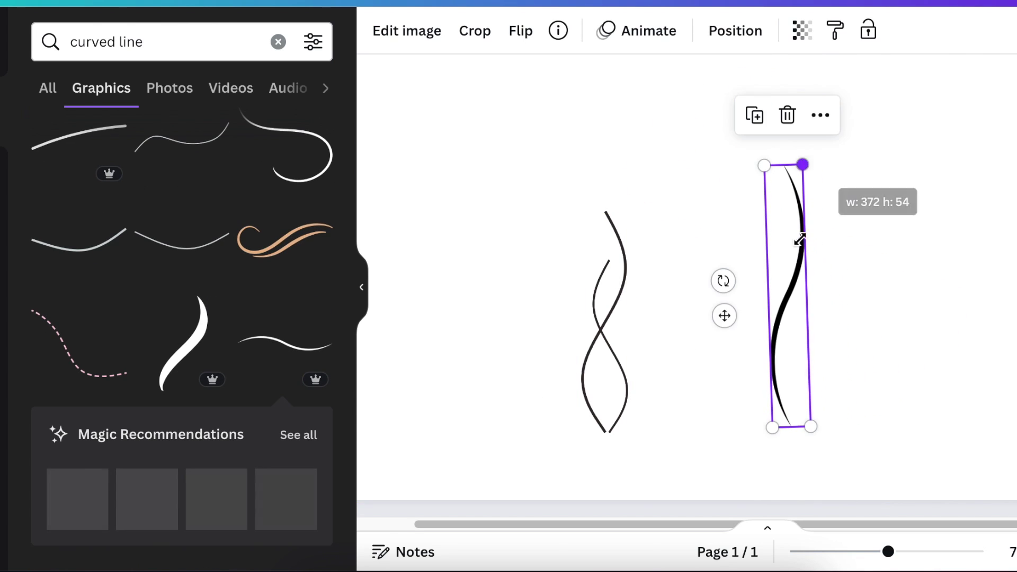
- Move the tapered line to the left side of the crossed curves and tilt it so it meets their base
left_click_drag(723, 280, 723, 278)
left_click_drag(620, 354, 565, 349)
left_click_drag(524, 337, 518, 382)
left_click(480, 333)
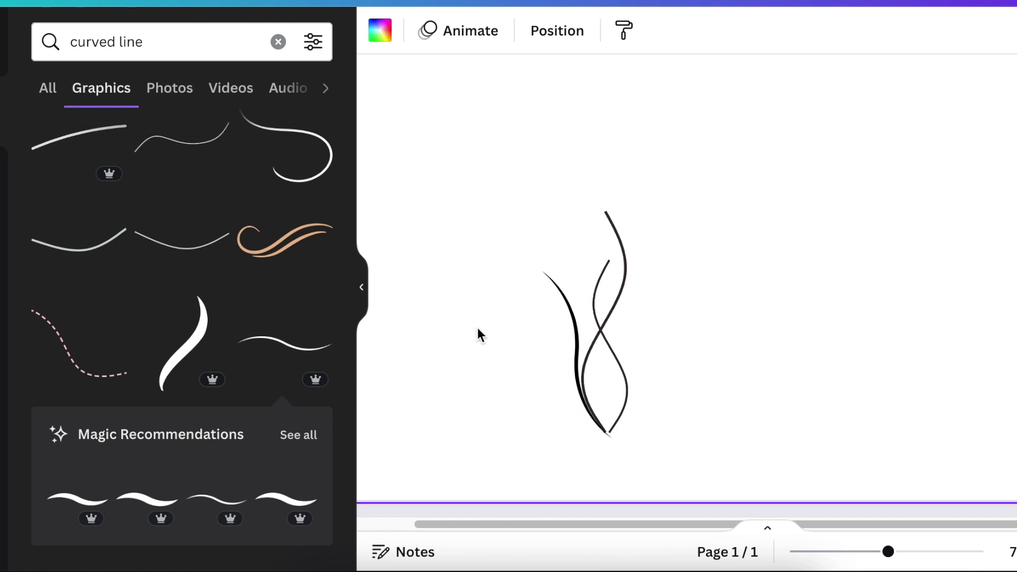
- Add the quarter-arc line graphic, shrink and rotate it, and place it curving rightward from the base of the curves
scroll(244, 318, "up", 5)
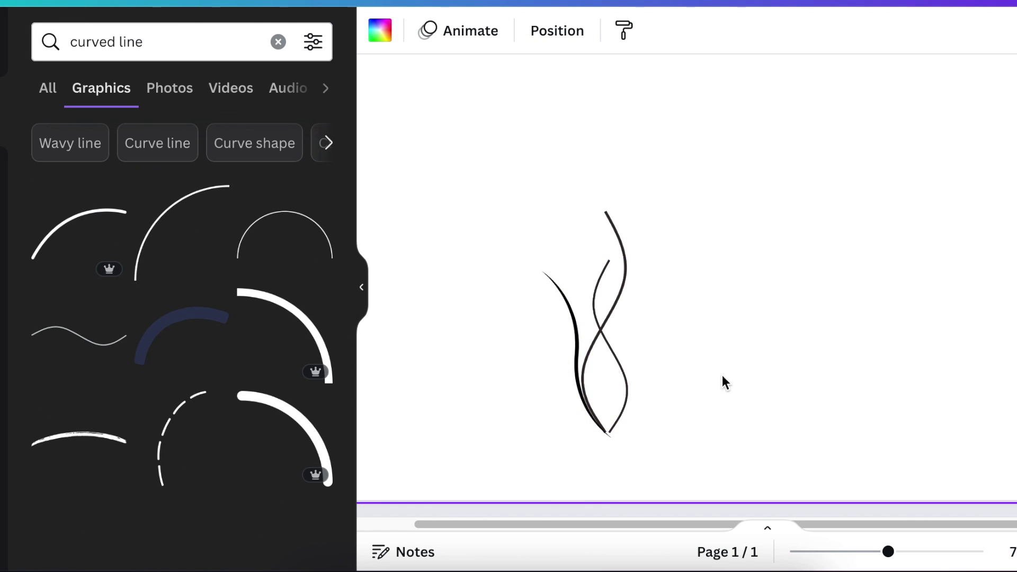
left_click(167, 273)
left_click_drag(784, 289, 756, 316)
left_click_drag(805, 229, 691, 275)
left_click_drag(663, 460, 706, 455)
left_click_drag(672, 375, 646, 355)
left_click_drag(685, 445, 688, 459)
left_click_drag(661, 353, 666, 355)
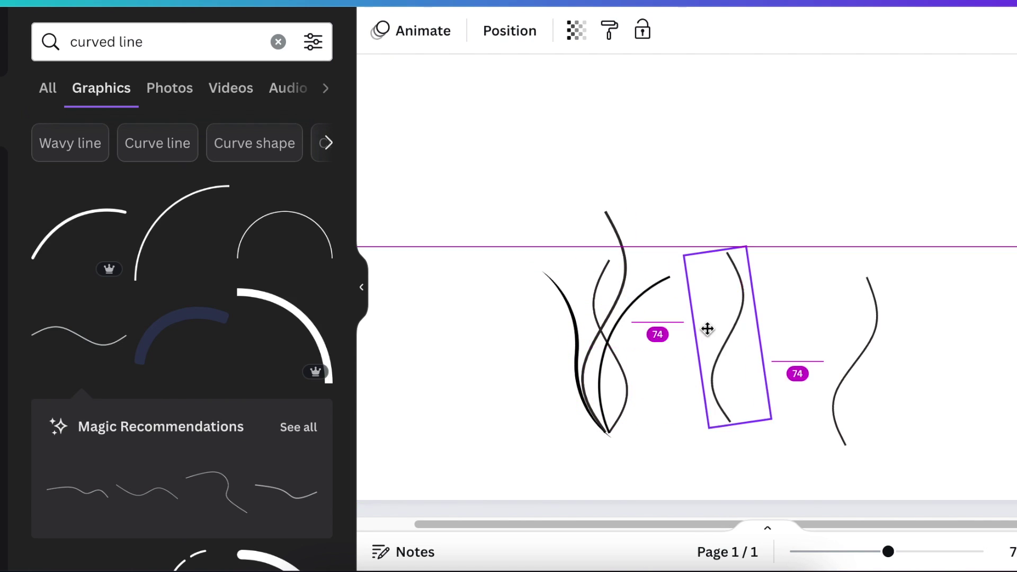
- Flip one of the two loose wavy lines horizontally and overlap the pair end to end as one long S-curve
left_click_drag(708, 329, 825, 356)
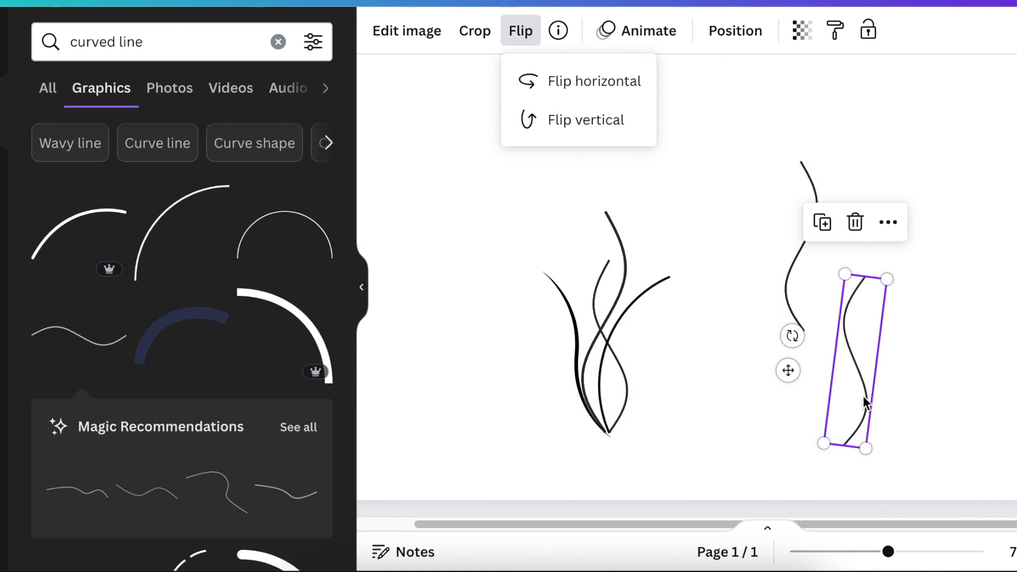
left_click_drag(869, 392, 874, 281)
left_click_drag(798, 316, 782, 411)
mouse_move(889, 551)
left_mouse_down()
mouse_move(846, 552)
mouse_move(877, 552)
left_mouse_up()
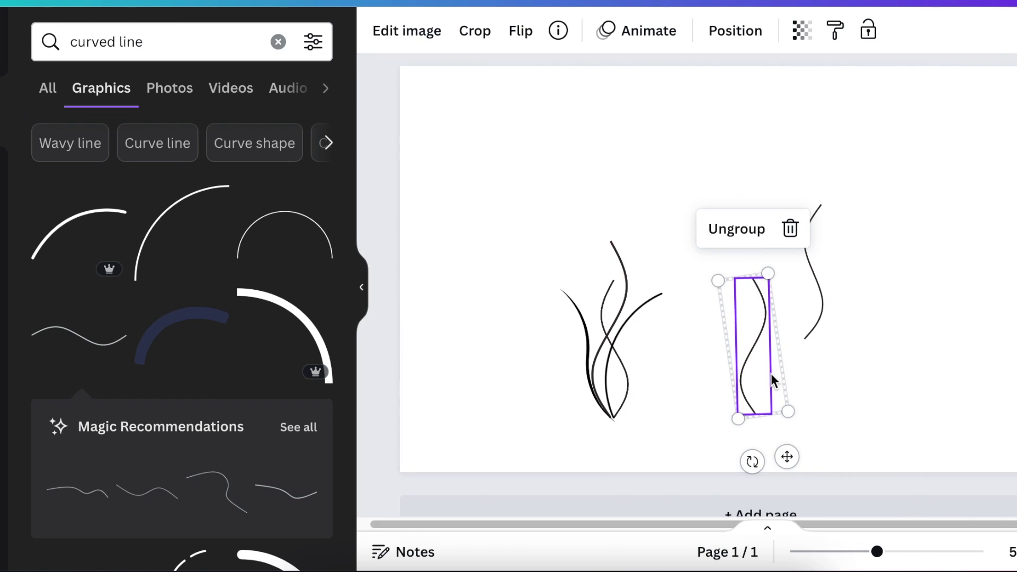
left_click_drag(771, 379, 831, 212)
mouse_move(815, 325)
left_mouse_down()
mouse_move(838, 382)
mouse_move(831, 304)
left_mouse_up()
left_click(947, 367)
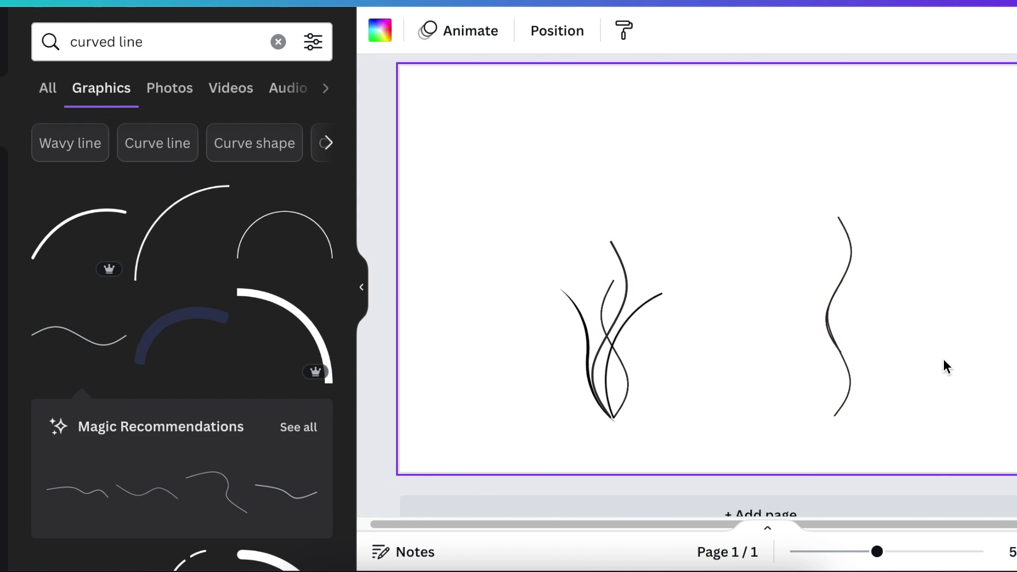
- Adjust the rotation of the long curve's lower segment and the size of its upper segment to align their overlap
left_click_drag(877, 552, 904, 552)
scroll(989, 428, "down", 2)
left_click(916, 365)
left_click_drag(825, 288, 826, 283)
left_click_drag(870, 186, 870, 195)
left_click(913, 125)
left_click_drag(917, 69, 917, 75)
left_click(913, 380)
left_click_drag(824, 288, 823, 291)
left_click(992, 352)
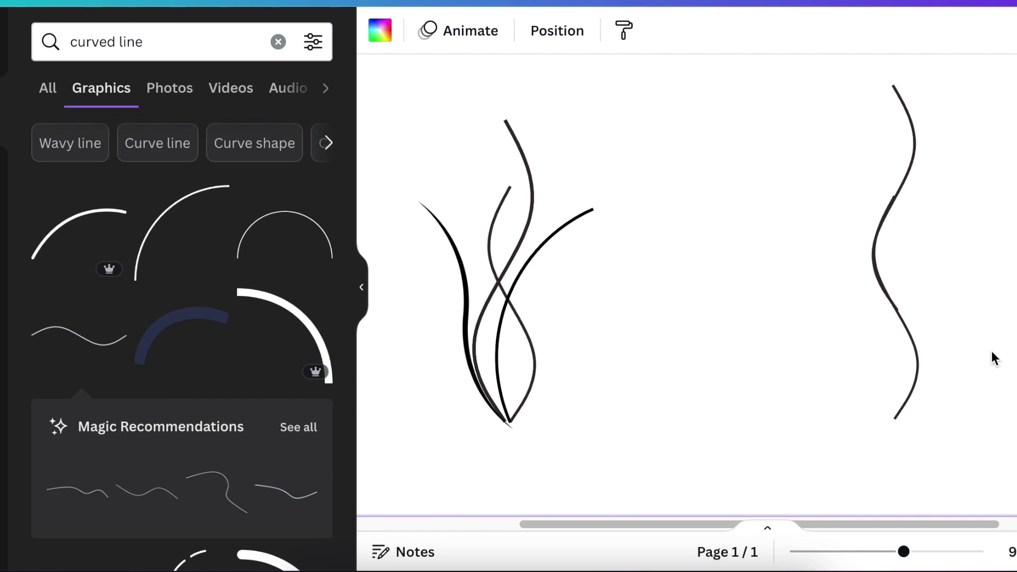
- Rotate and slightly enlarge the upper segment, and resize the lower segment to match it at the joint
left_click(916, 127)
left_click_drag(980, 187, 981, 182)
left_click_drag(917, 77, 916, 71)
left_click(954, 403)
left_click(917, 380)
left_click_drag(923, 420, 924, 424)
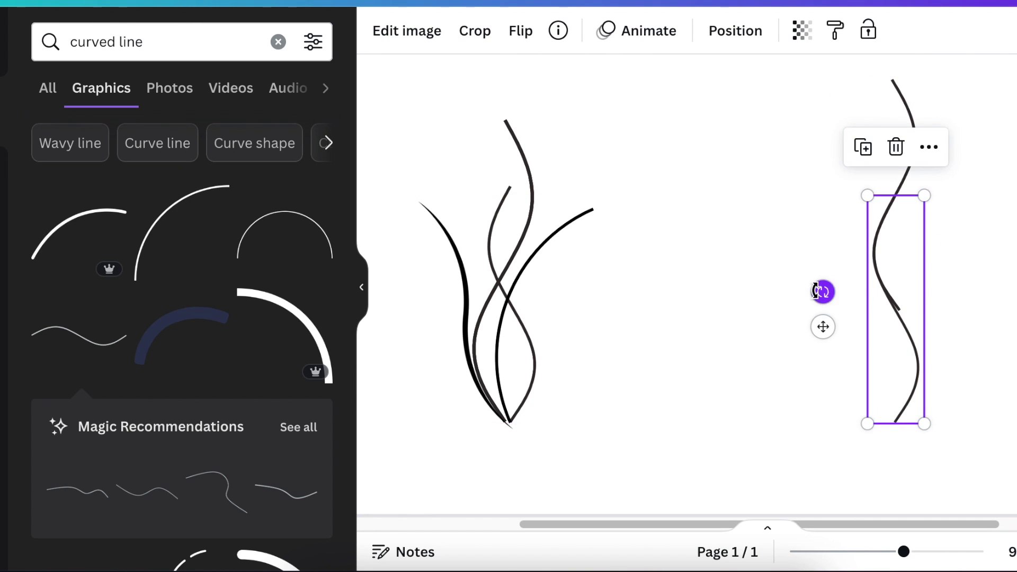
- Nudge the lower segment to the right and rotate it slightly so the long curve flows smoothly
key("Right")
key("Right")
key("Right")
left_click_drag(816, 290, 831, 294)
left_click(1012, 319)
scroll(1012, 319, "down", 3)
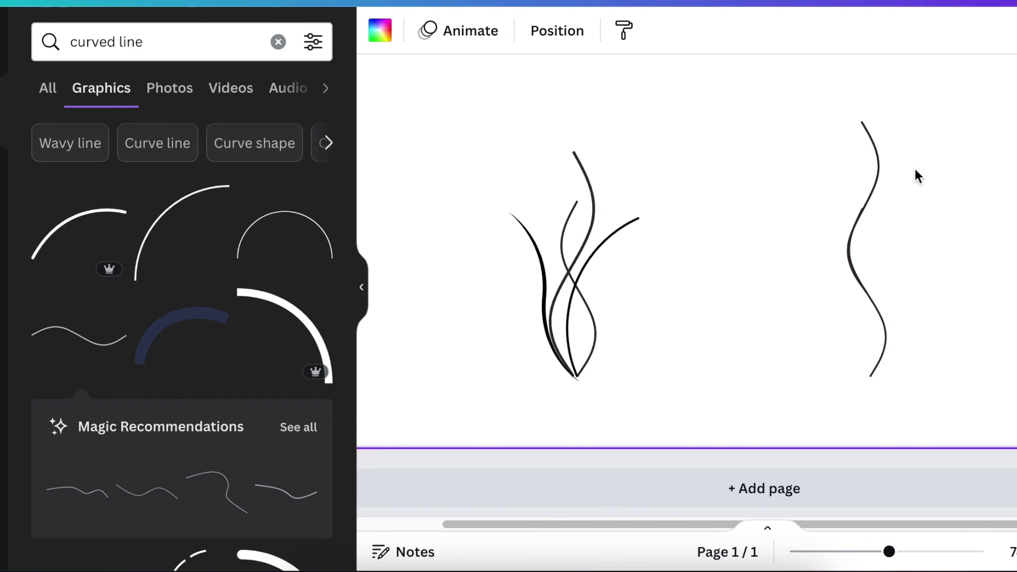
- Duplicate the lower segment of the long curve and lay the copy directly over the original
left_click(878, 177)
left_click(813, 352)
left_click(860, 343)
left_click_drag(894, 352, 883, 341)
left_click(922, 228)
left_click(881, 172)
left_click(932, 239)
left_click(885, 328)
left_click(836, 156)
scroll(937, 278, "left", 1)
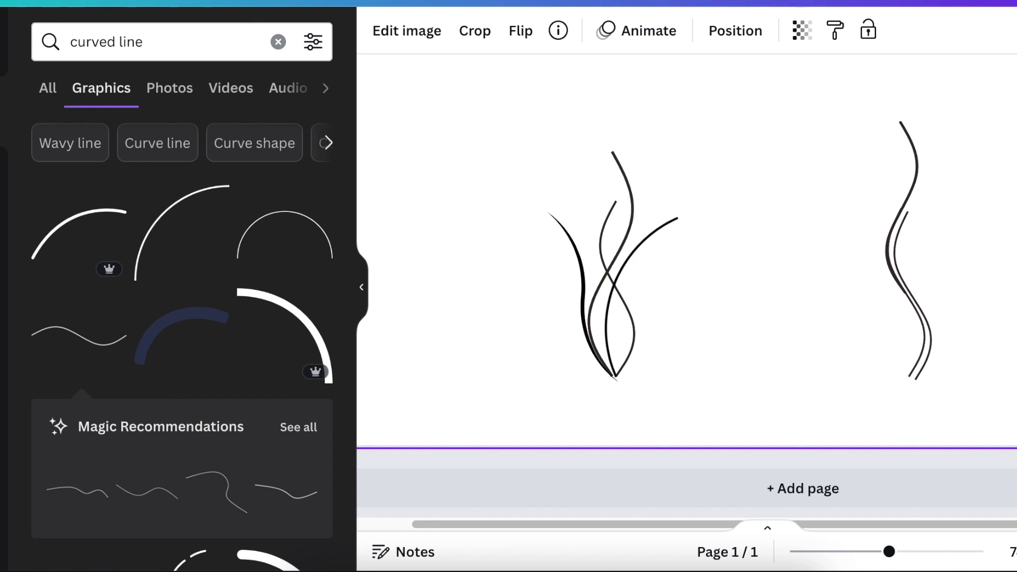
scroll(883, 286, "down", 1)
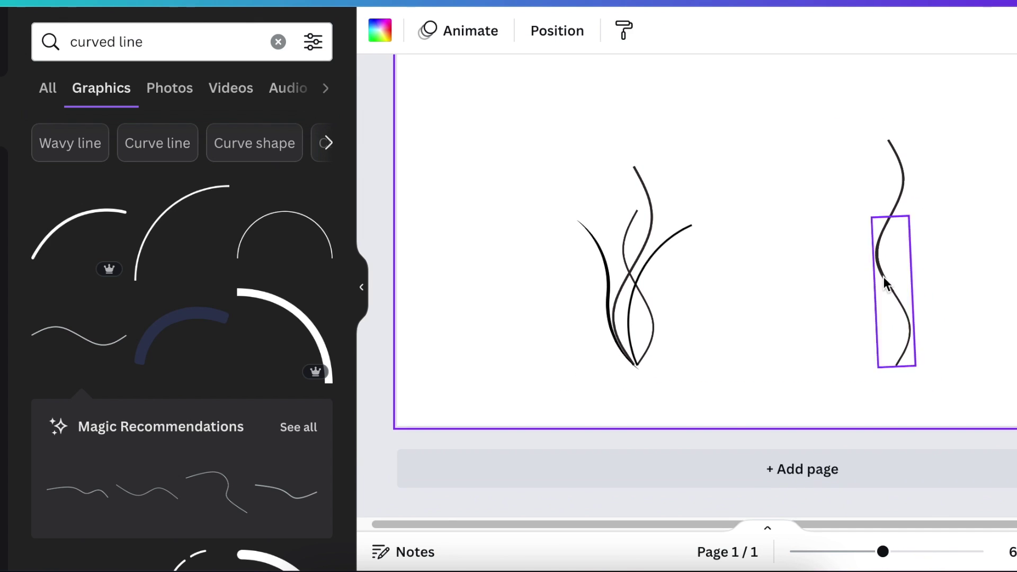
- Move the grouped long curve onto the plant-like cluster and tilt it right so it rises from the shared base
left_click(892, 345)
left_click_drag(892, 345, 662, 335)
left_click_drag(655, 415, 615, 413)
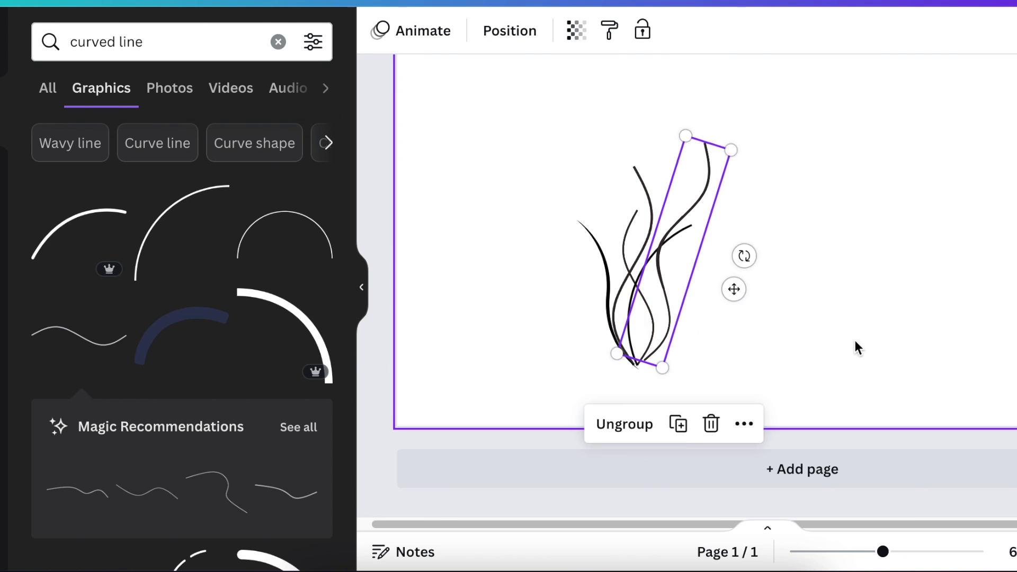
left_click(854, 342)
- Enlarge the grouped long curve and nudge it left until its lower end meets the cluster's base
left_click(709, 172)
left_click_drag(731, 150, 749, 116)
left_click_drag(884, 552, 865, 552)
left_click_drag(723, 208, 730, 197)
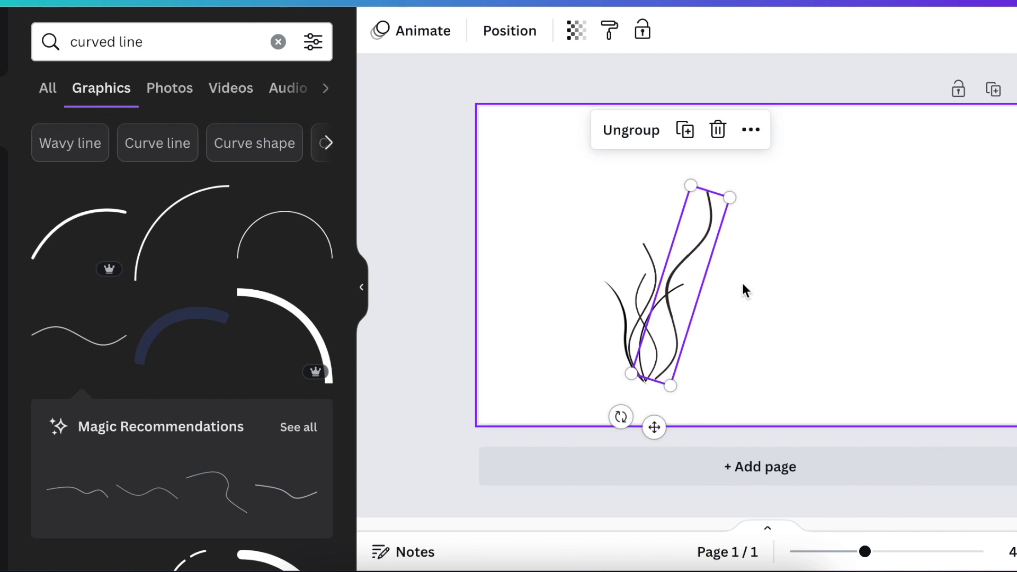
left_click(800, 226)
key("Left")
key("Left")
key("Left")
key("Left")
left_click(891, 340)
scroll(891, 340, "down", 1)
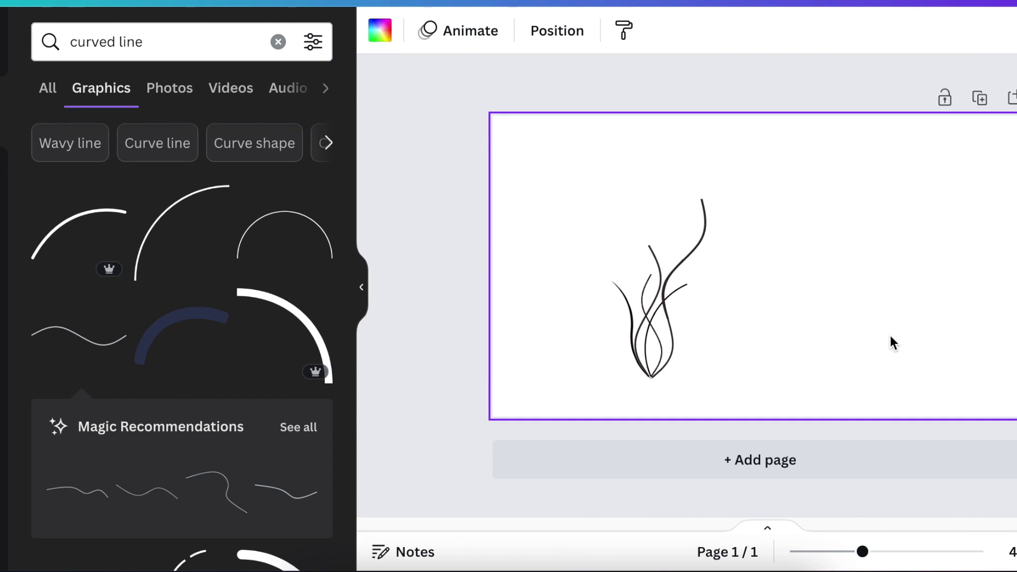
- Add a straight line and place it horizontally, running right from the base of the curves
key("l")
left_click_drag(775, 316, 760, 430)
left_click(942, 345)
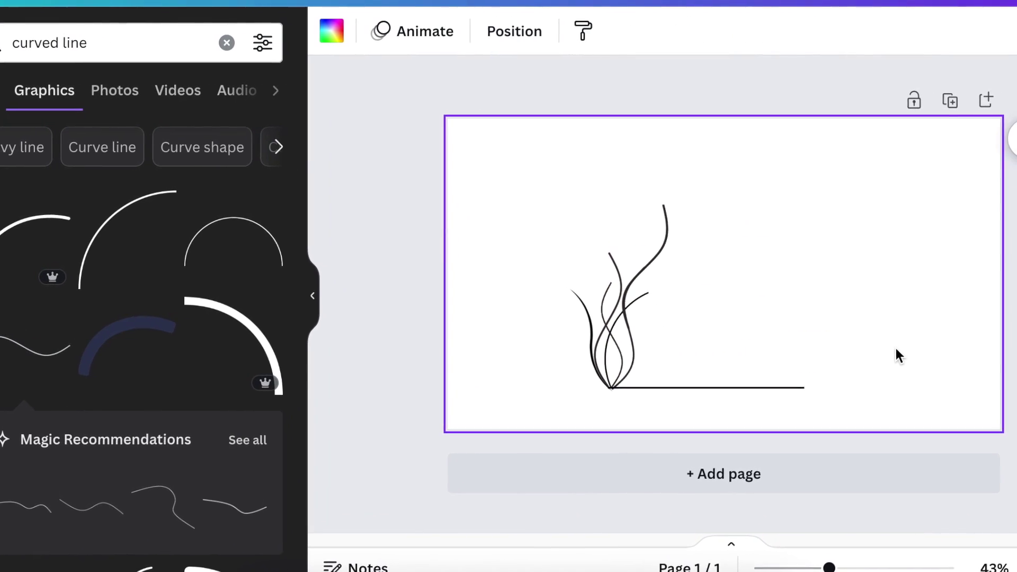
key("super+plus")
key("super+plus")
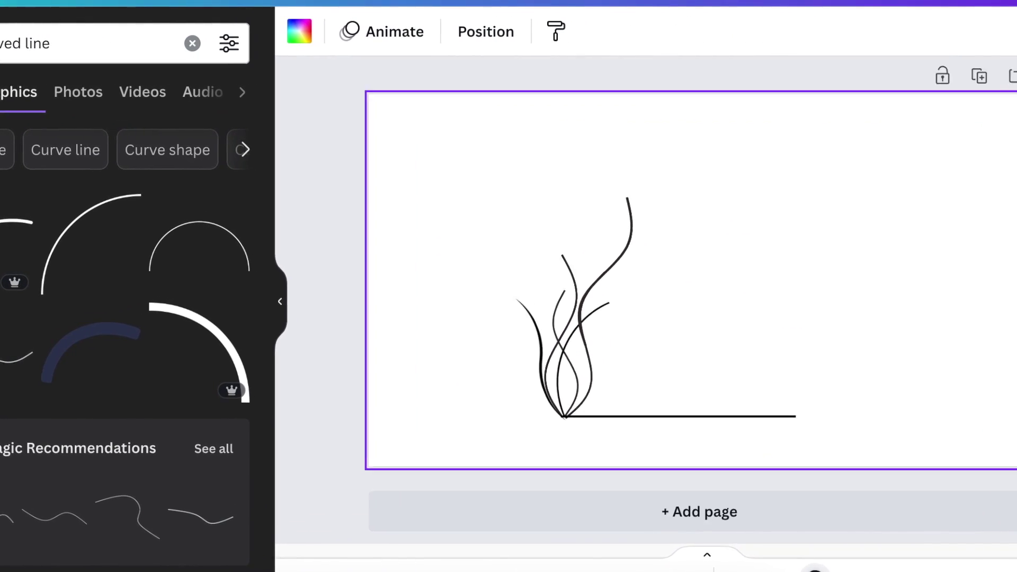
scroll(895, 350, "down", 2)
left_click(733, 376)
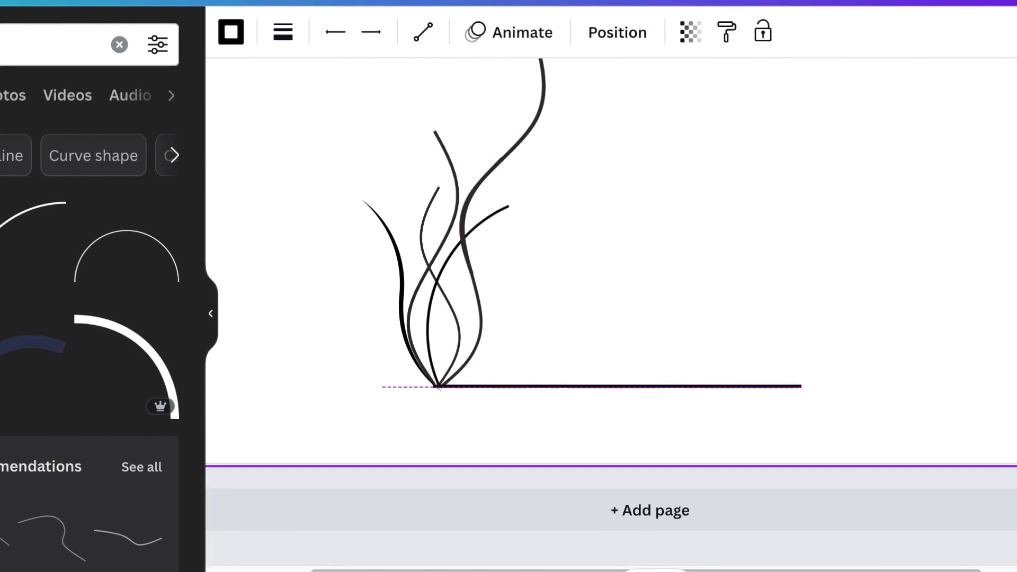
left_click(882, 415)
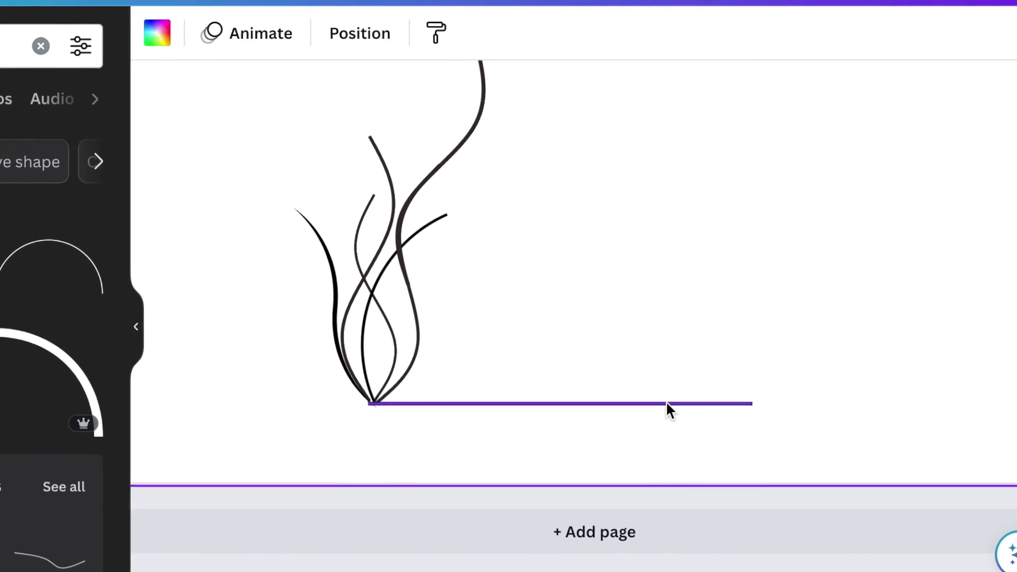
- Select the horizontal baseline and open its line style settings
left_click(692, 397)
left_click(174, 36)
left_click(691, 239)
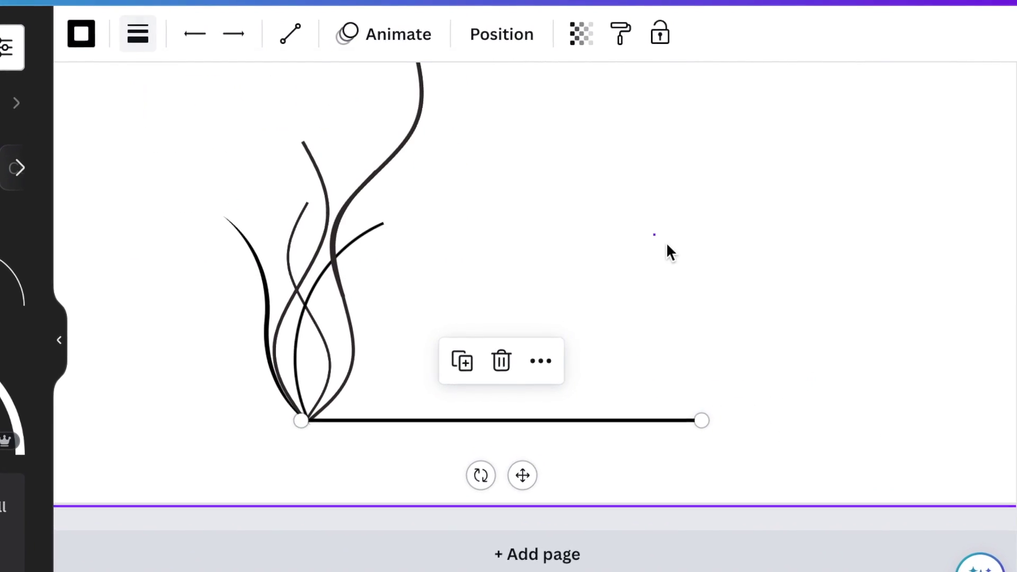
left_click(666, 413)
left_click(115, 34)
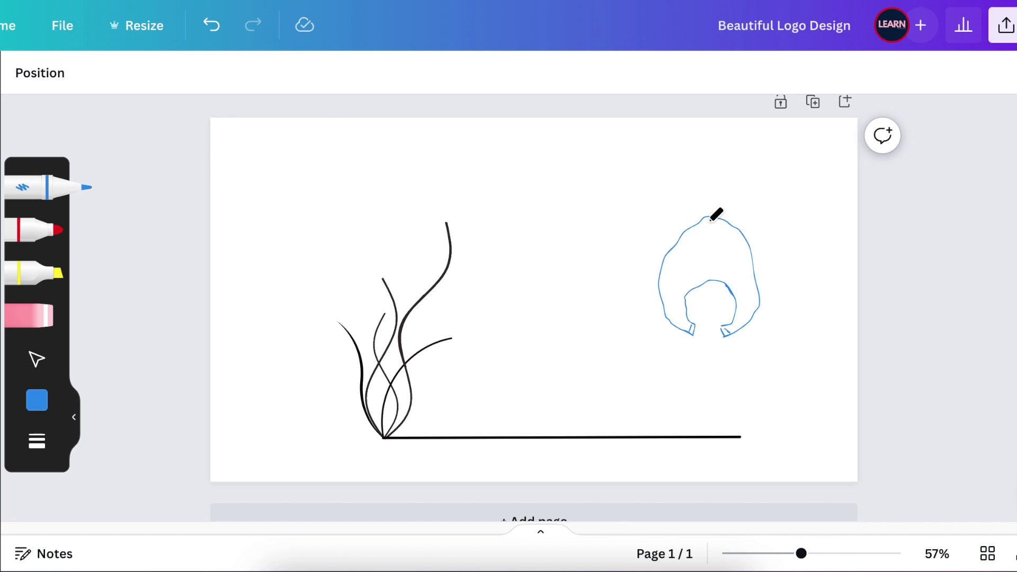
- Select the whole hand-drawn blue petal-ring outline and shift it slightly right on the page
left_click_drag(812, 189, 671, 370)
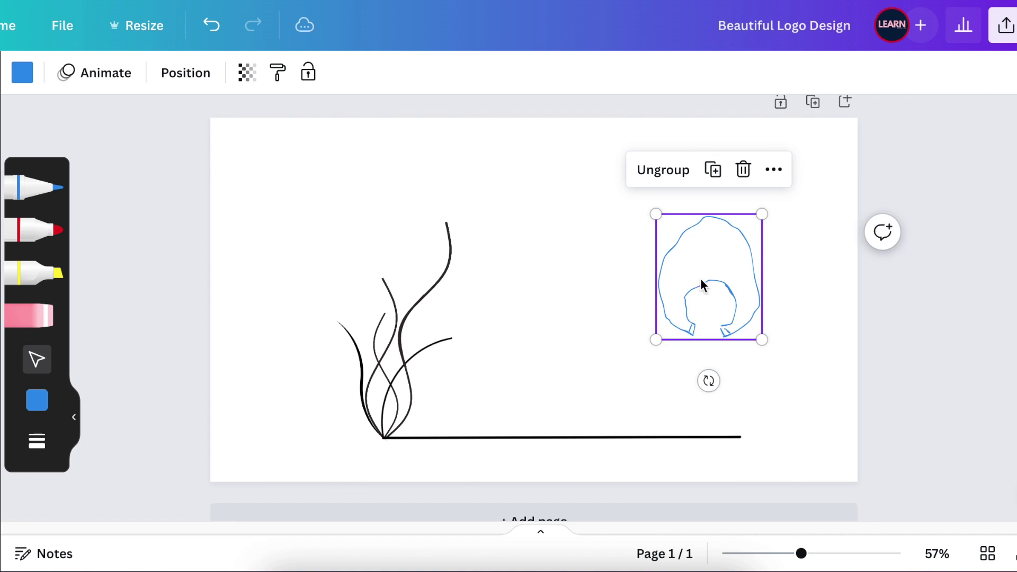
left_click_drag(704, 288, 718, 281)
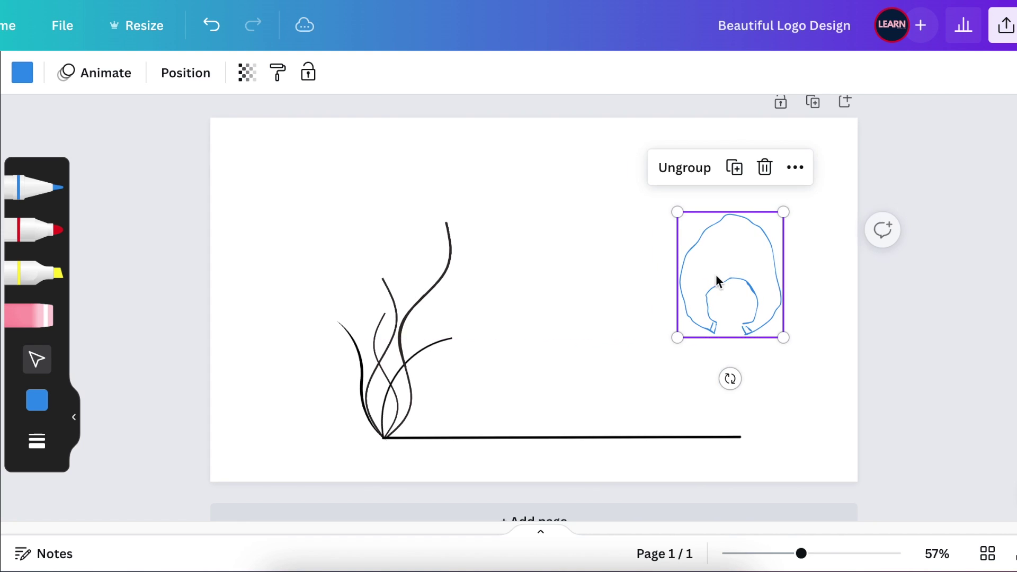
left_click(828, 381)
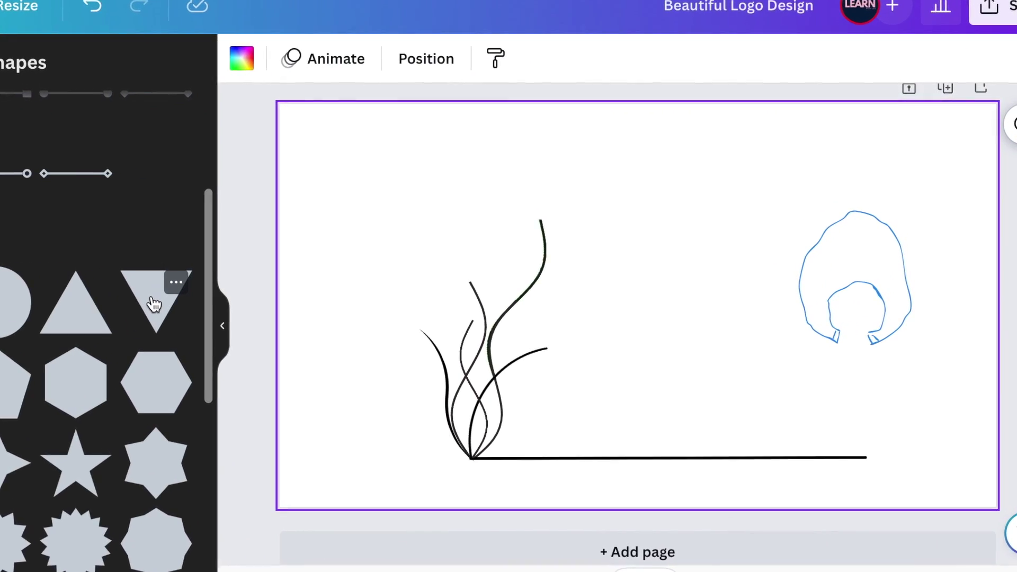
- Add an inverted triangle shape and place it between the plant curves and the blue outline, near the page's upper edge
left_click(166, 303)
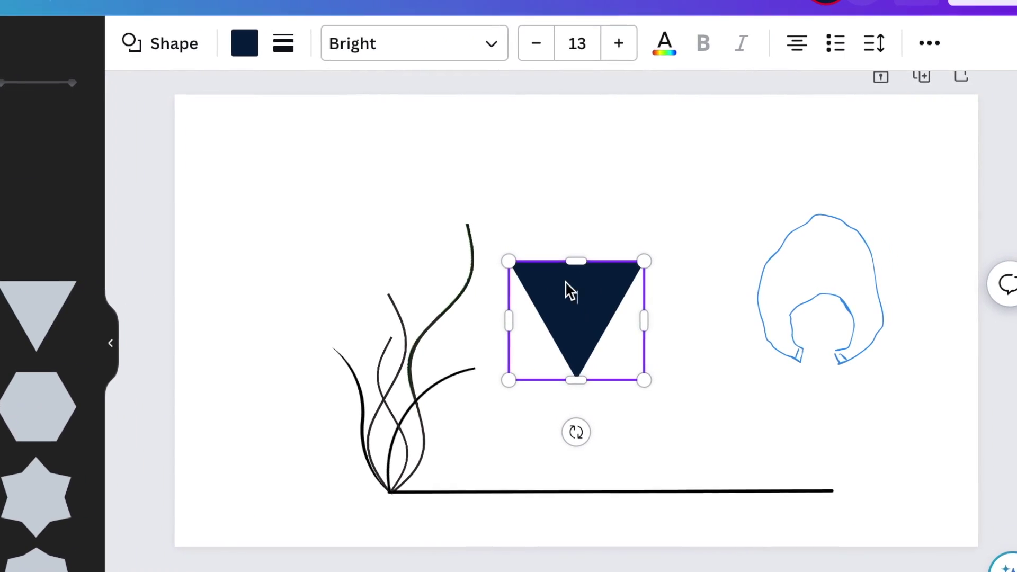
left_click_drag(606, 286, 604, 260)
double_click(607, 260)
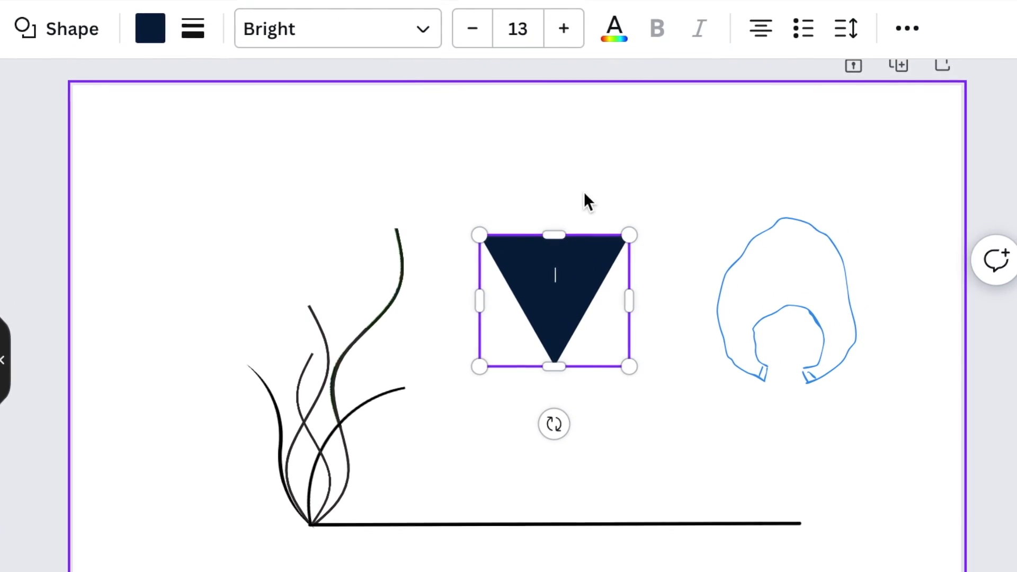
left_click(584, 200)
left_click_drag(574, 277, 674, 169)
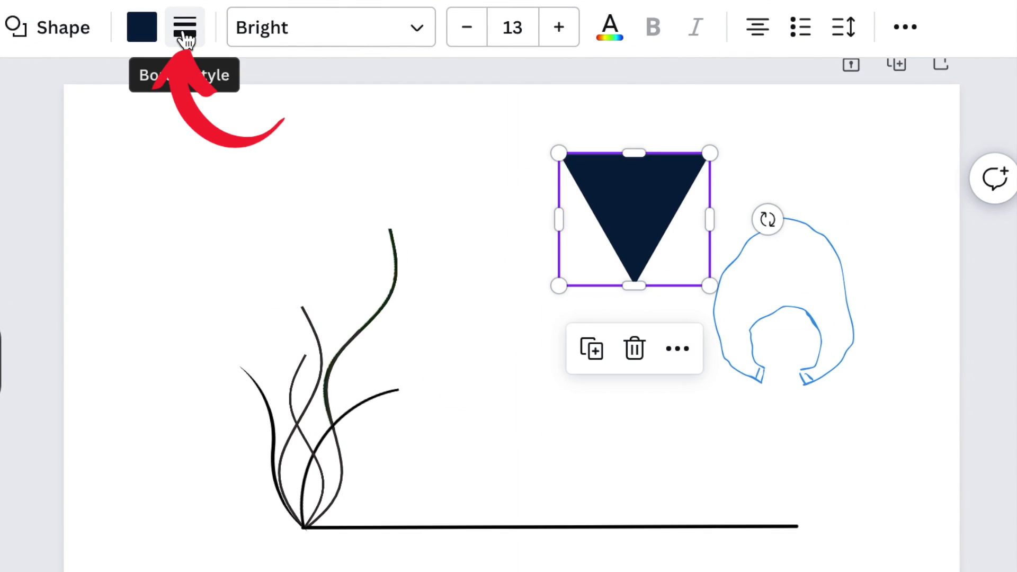
- Round the triangle's corners to about 61 and narrow it to about 50 wide to form a slim petal
left_click(185, 28)
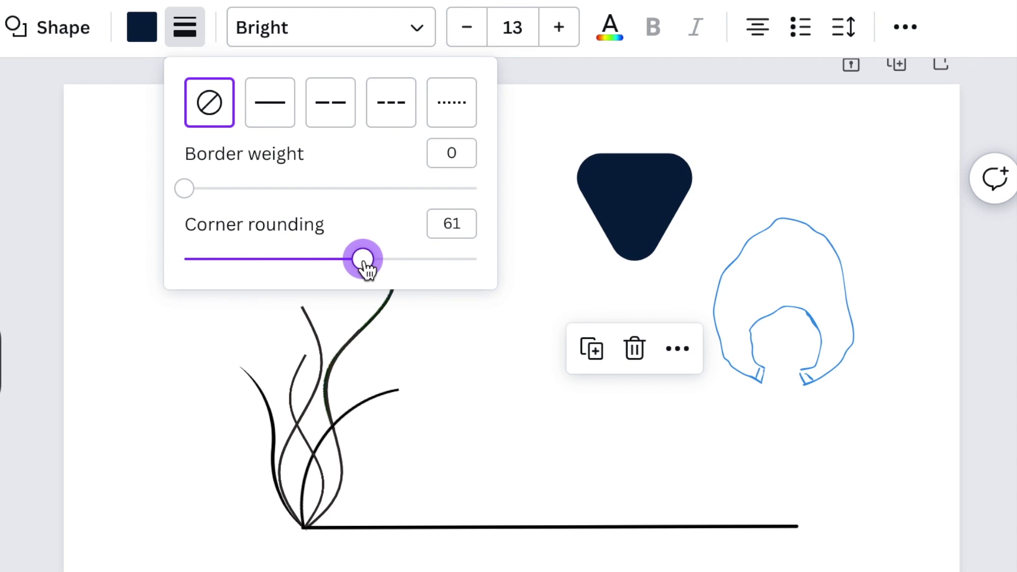
left_click_drag(707, 219, 599, 219)
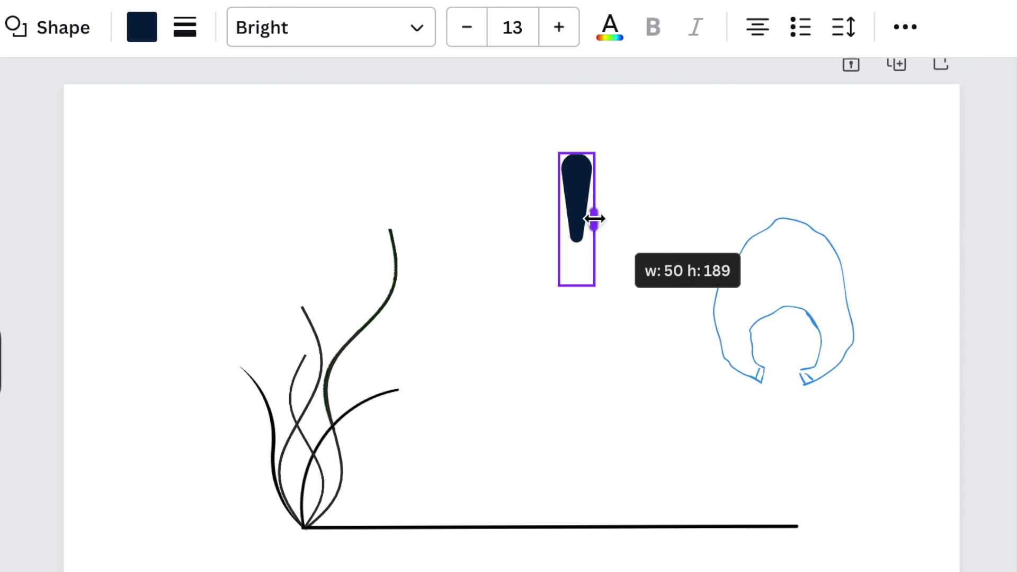
left_click_drag(593, 218, 592, 219)
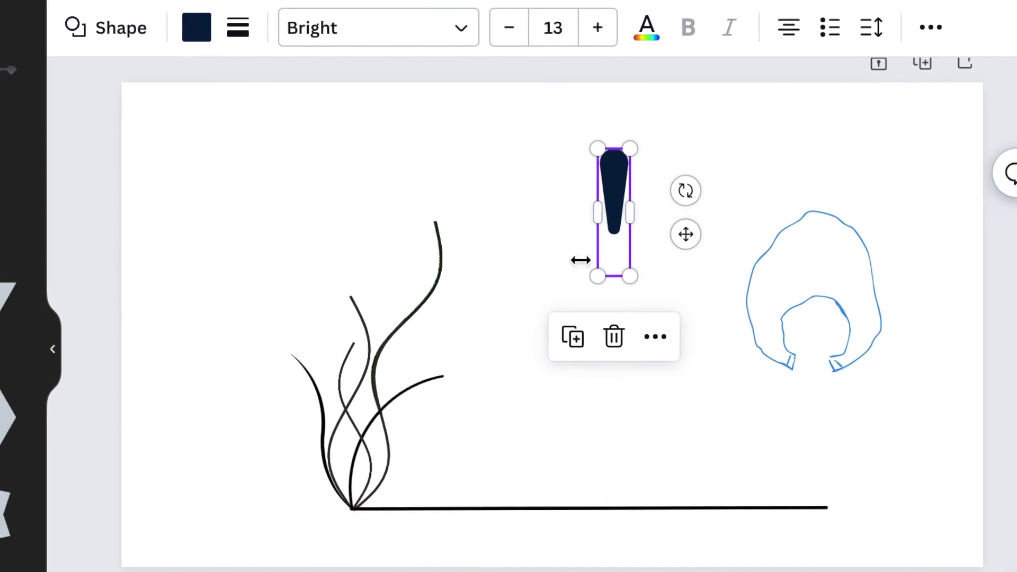
- Fill the petal shape with the preset yellow-to-orange gradient
left_click(318, 32)
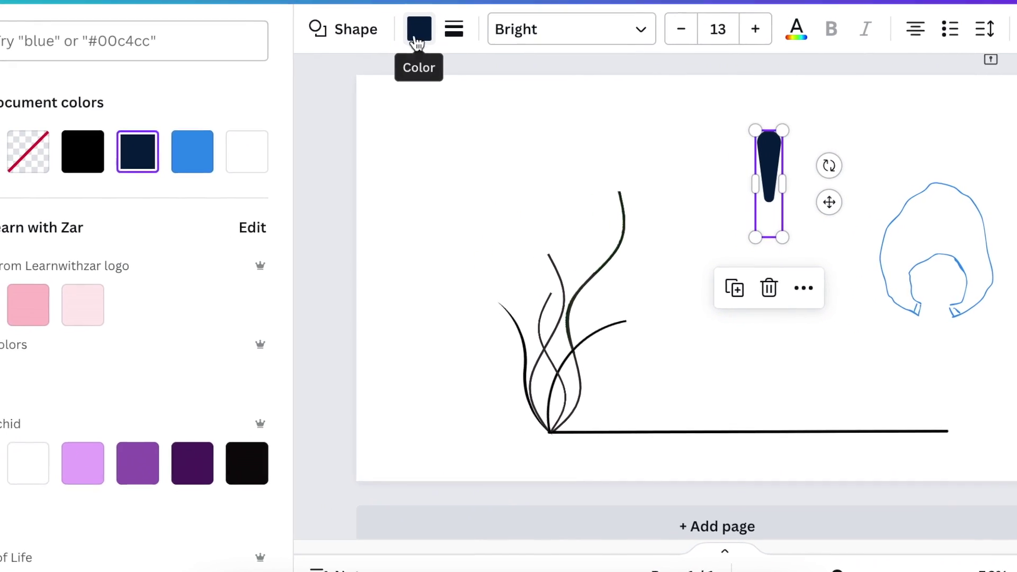
scroll(221, 289, "down", 10)
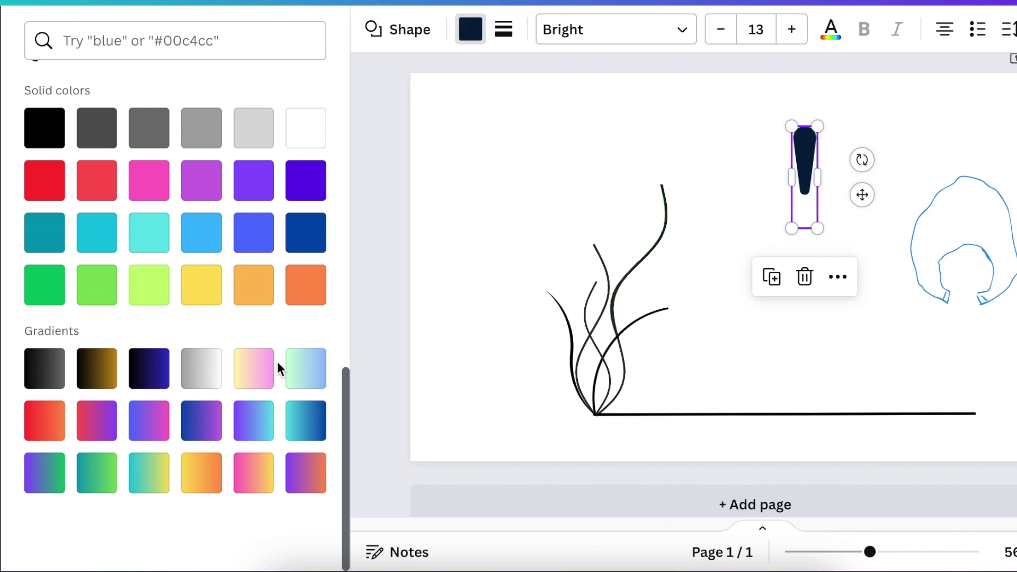
left_click(202, 478)
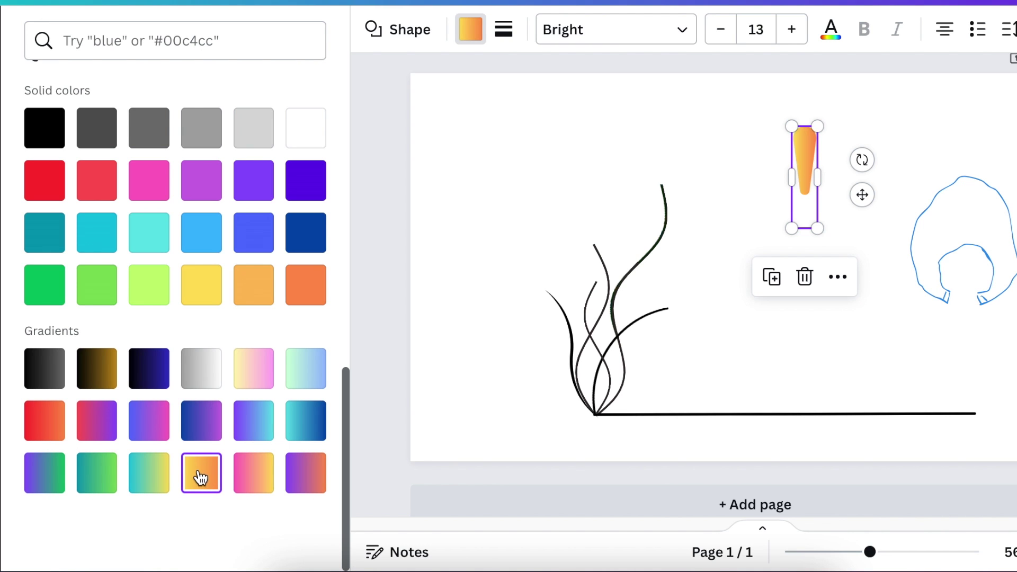
- Shrink the gradient petal and narrow it to about 26 wide by 172 high
left_click_drag(873, 562, 928, 556)
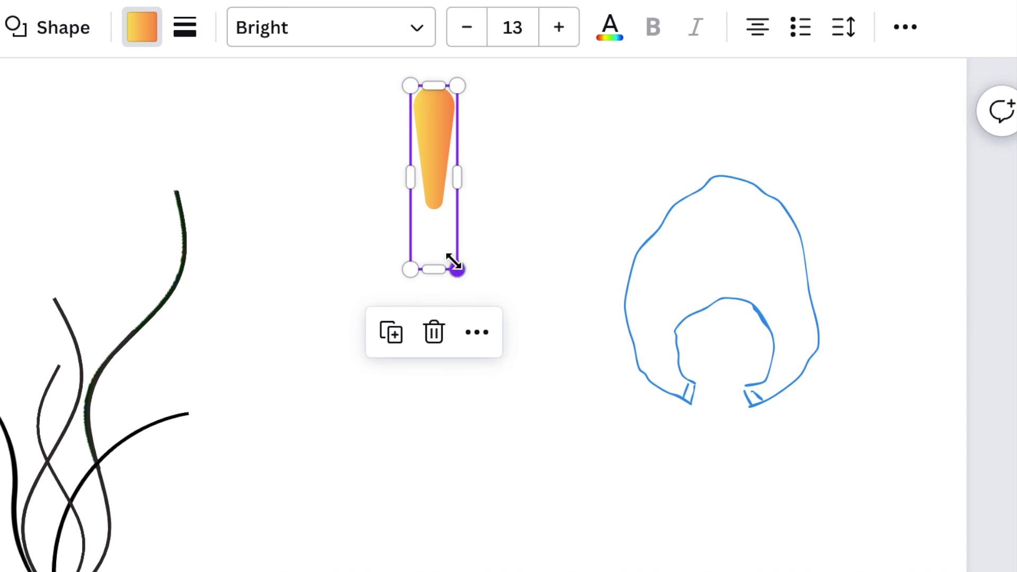
mouse_move(454, 263)
left_mouse_down()
mouse_move(447, 233)
mouse_move(443, 256)
left_mouse_up()
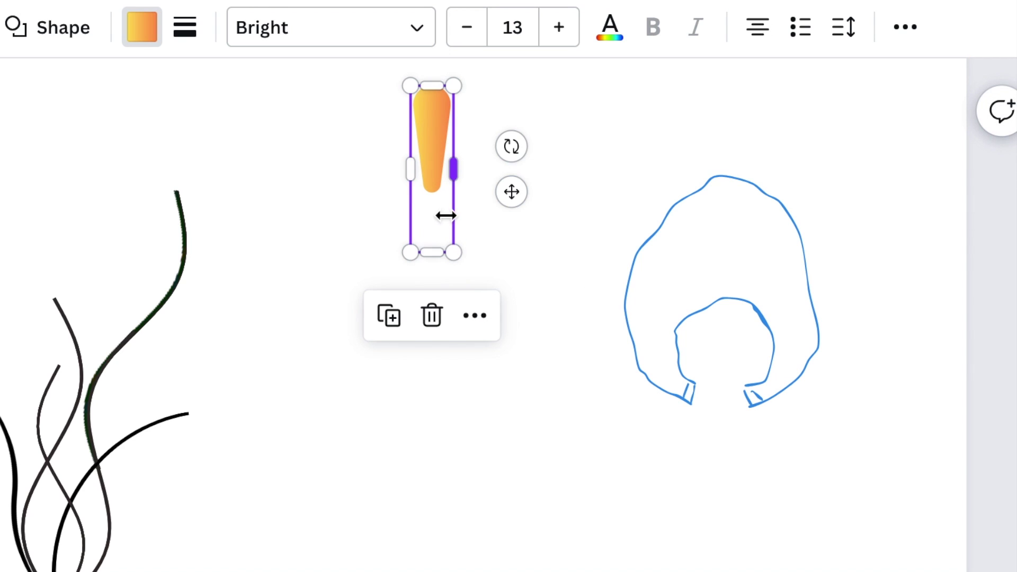
left_click_drag(459, 175, 443, 174)
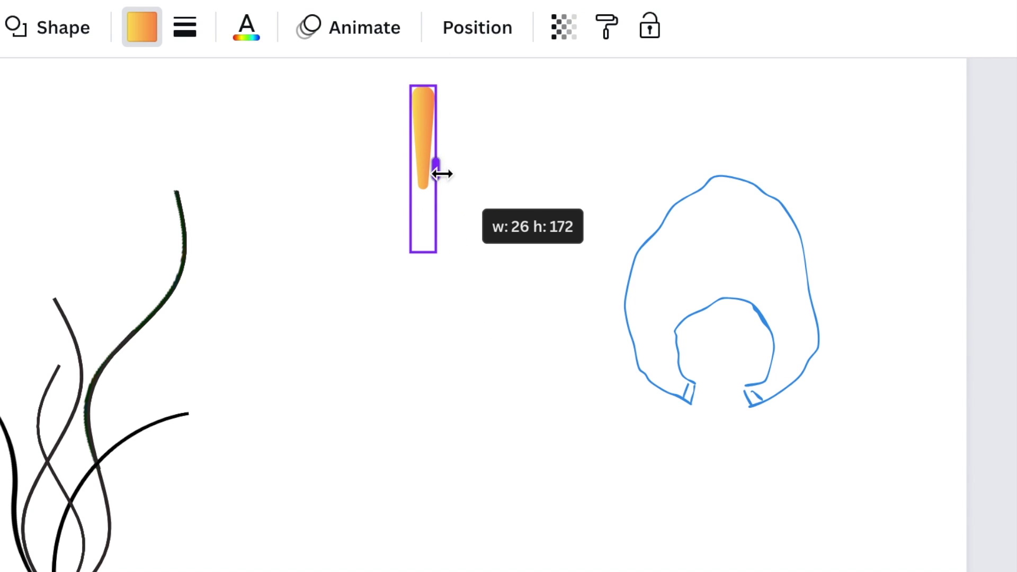
left_click_drag(440, 173, 442, 176)
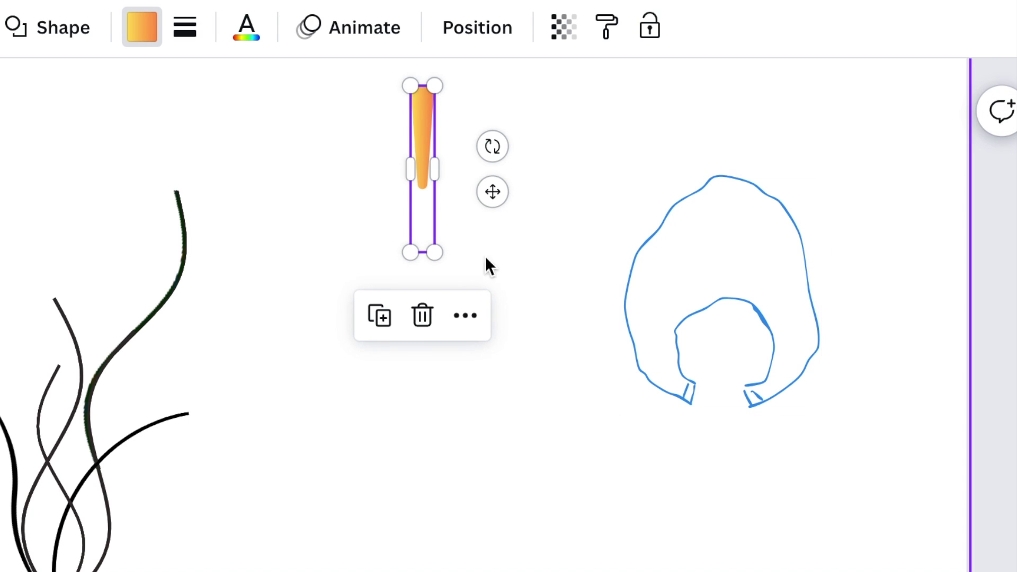
- Move the petal to the top of the blue outline and fan tilted copies out on both sides of it
left_click_drag(515, 210, 790, 285)
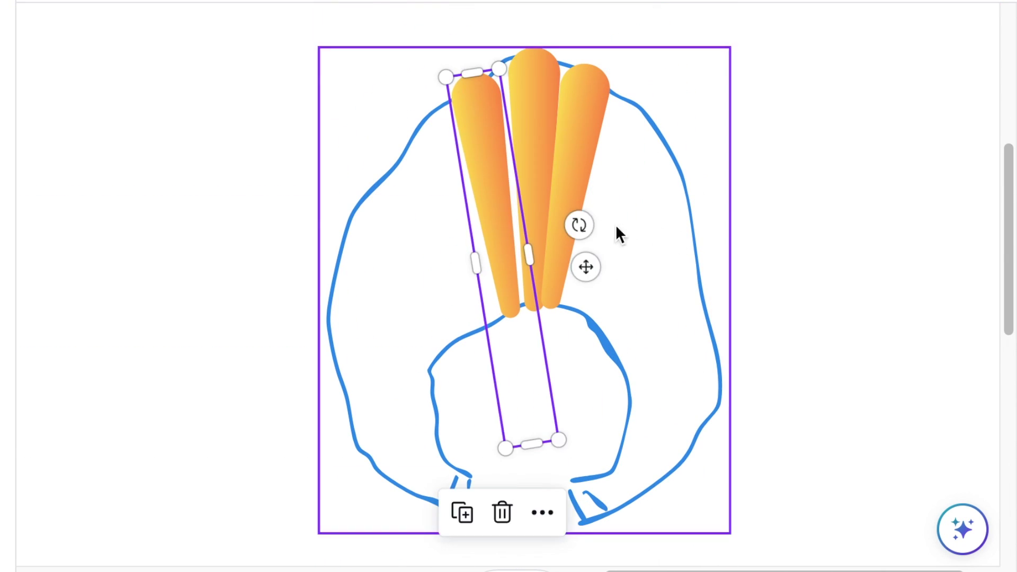
left_click_drag(579, 225, 574, 217)
left_click(833, 271)
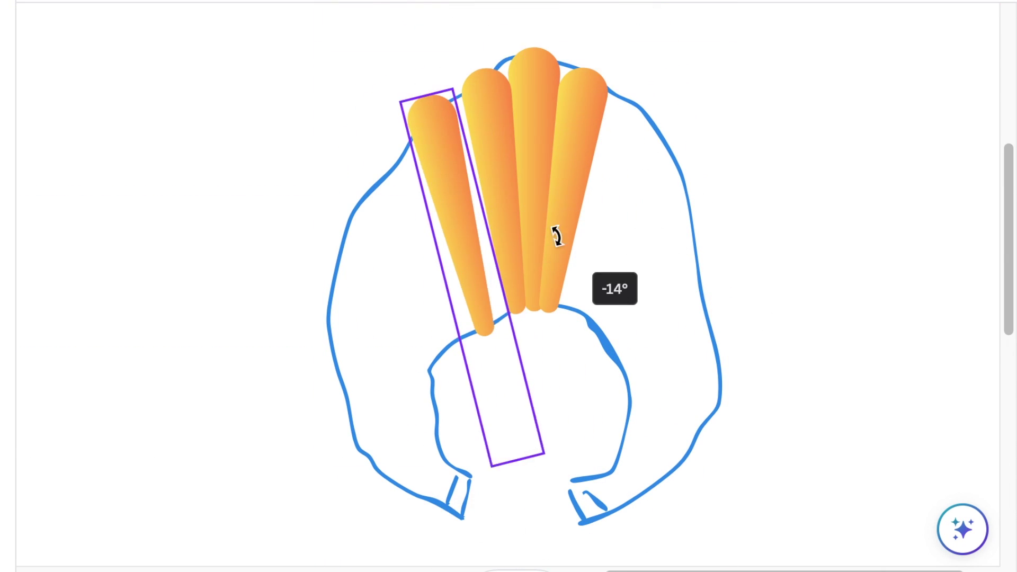
left_click_drag(540, 466, 565, 422)
left_click_drag(551, 236, 555, 223)
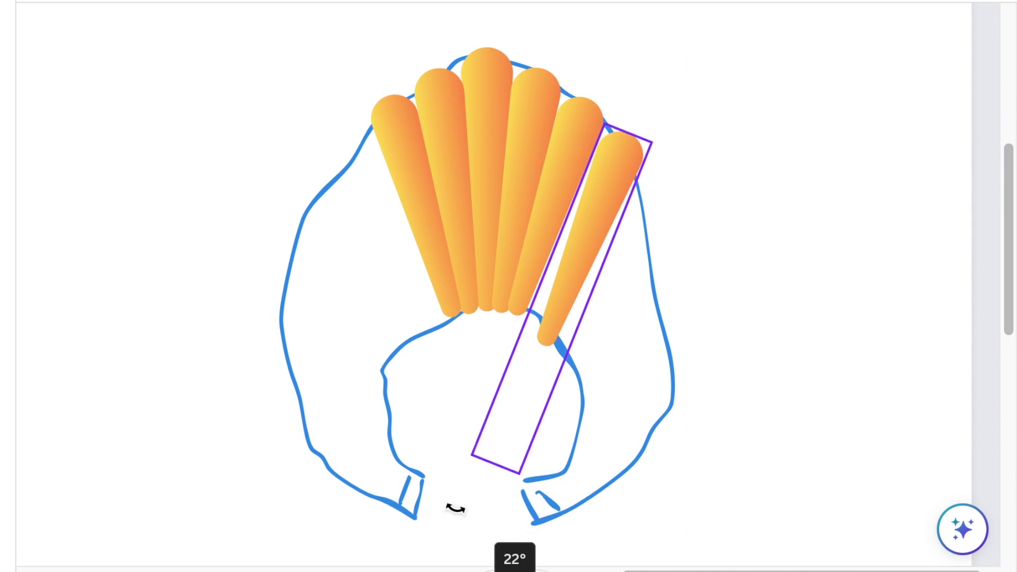
- Extend the petal fan down both sides of the outline, tilting each copy further outward along the curve
left_click_drag(454, 504, 509, 499)
left_click_drag(445, 484, 419, 485)
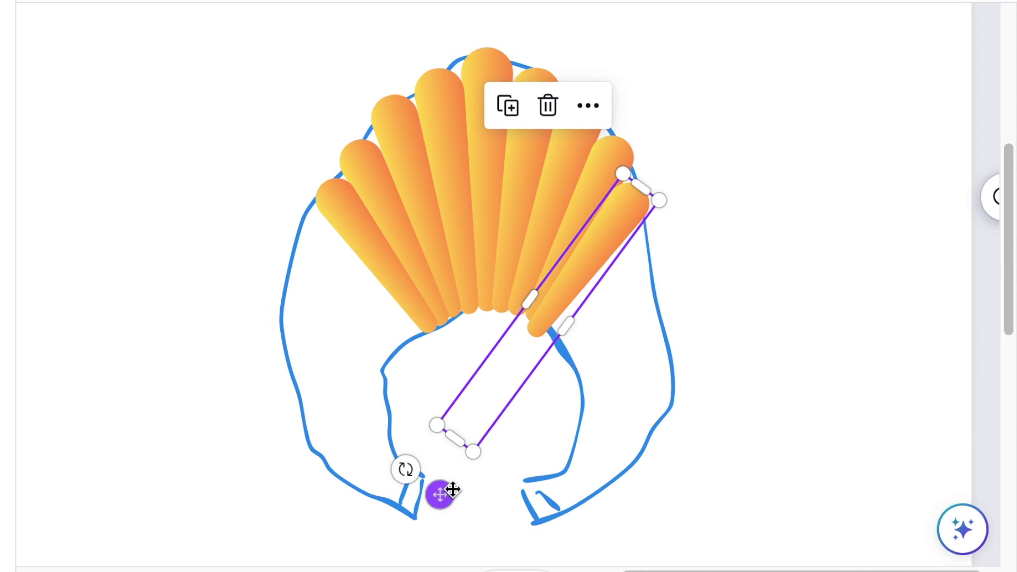
left_click_drag(447, 491, 454, 492)
left_click_drag(408, 469, 420, 475)
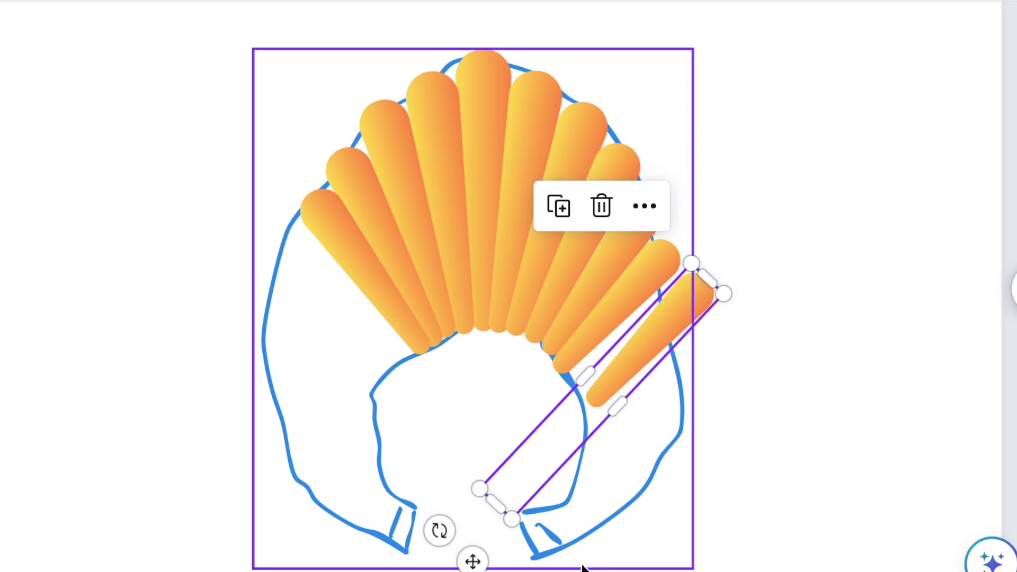
- Carry a petal copy over to the fan's left side and add further copies below it, rotated to follow the outline
left_click_drag(472, 561, 259, 536)
left_click_drag(226, 506, 538, 531)
left_click(359, 168)
left_click_drag(595, 523, 553, 524)
left_click_drag(571, 493, 590, 487)
left_click(349, 226)
left_click_drag(522, 549, 493, 552)
left_click(801, 509)
- Duplicate the lowest petal on the fan's right side and move and rotate the copy to continue down the outline
left_click(625, 342)
left_click(532, 237)
left_click_drag(416, 532, 404, 508)
left_click_drag(430, 459, 443, 460)
- Duplicate the lowest right petal, carry the copy to the left side and rotate it to match the outline there
left_click(560, 273)
left_click_drag(445, 554, 233, 525)
left_click_drag(209, 481, 552, 531)
left_click_drag(578, 489, 561, 488)
left_click(788, 504)
- Position, tilt and resize further petals so the ring tapers toward its lower ends
left_click(370, 269)
left_click_drag(589, 534, 607, 493)
left_click_drag(618, 448, 590, 431)
left_click_drag(534, 418, 513, 417)
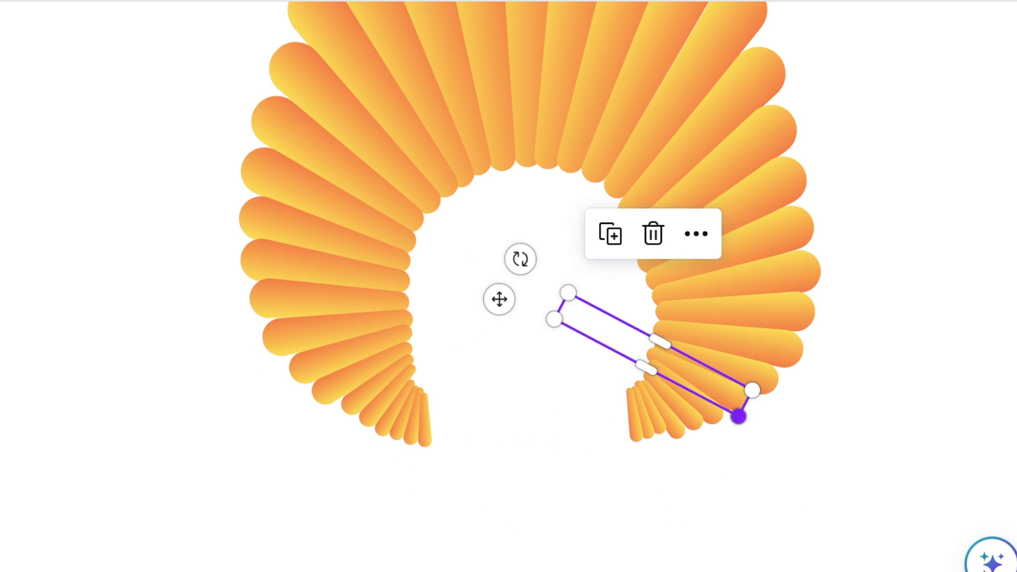
- Adjust the lower petals and fit a resized duplicate of the lowest left petal at the end of the ring
left_click_drag(481, 476, 384, 421)
left_click_drag(454, 433, 456, 416)
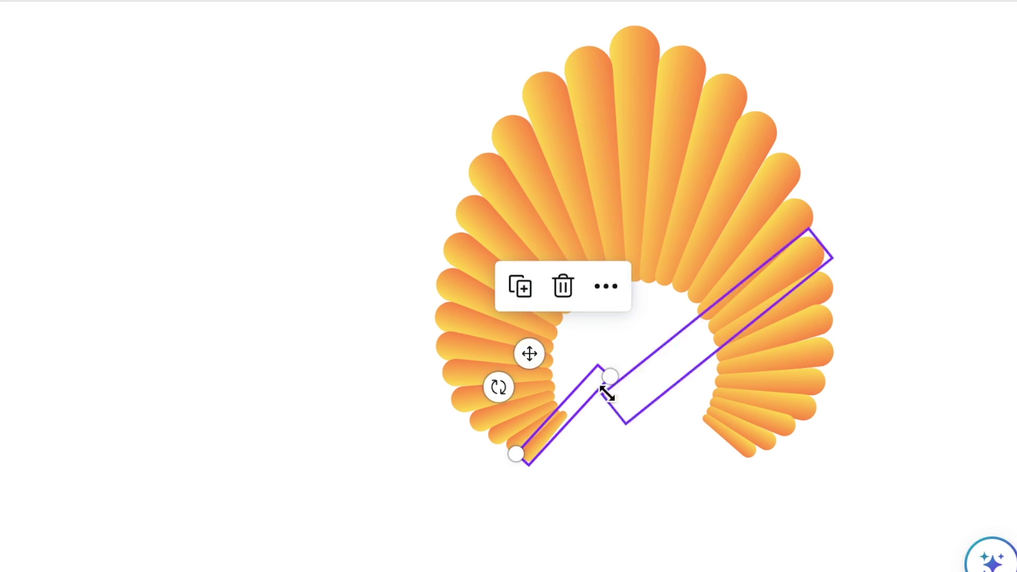
key("super+d")
left_click_drag(609, 376, 668, 360)
left_click_drag(639, 394, 586, 469)
key("Left")
- Add more small petal duplicates, moving, rotating and resizing them to lead toward the gap at the ring's base
key("super+d")
left_click_drag(617, 504, 584, 469)
left_click_drag(585, 419, 599, 412)
left_click_drag(673, 379, 671, 393)
key("super+d")
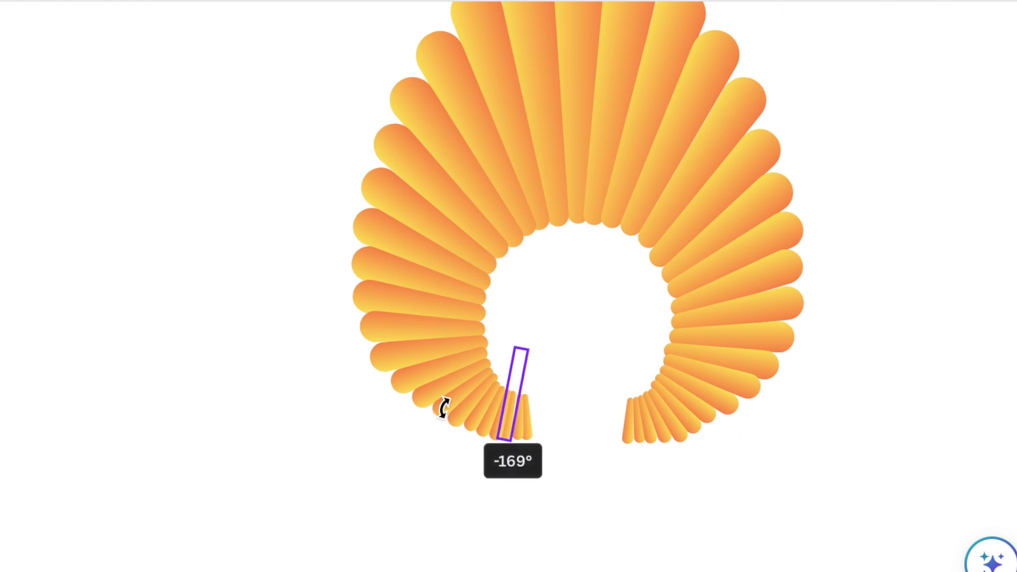
- Fine-tune the positions of two small petals at the ring's lower right end
left_click(677, 432)
left_click_drag(678, 447, 675, 442)
left_click(690, 425)
left_click_drag(694, 438, 691, 434)
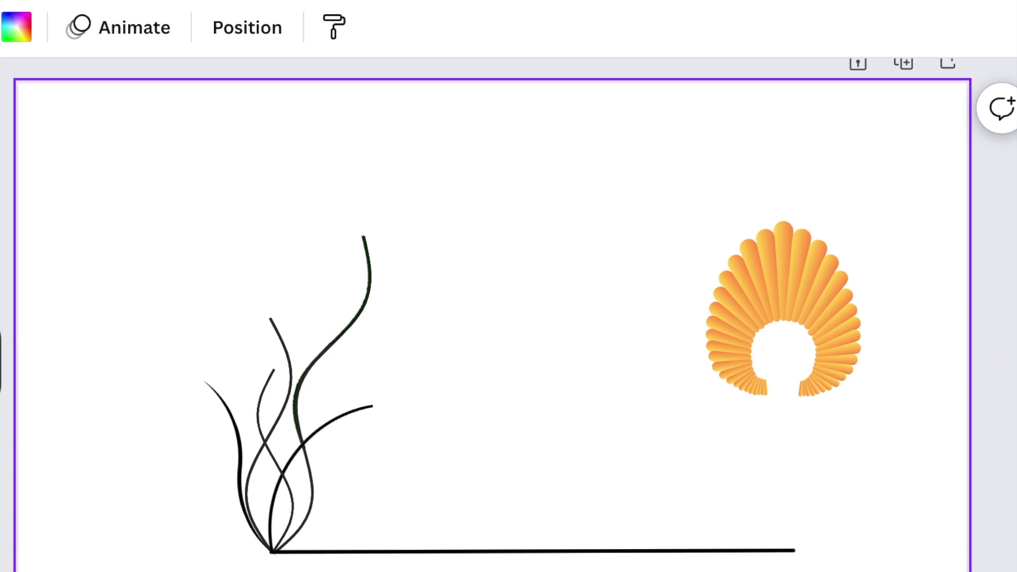
- Select all the orange petals and group them into one flower
scroll(464, 318, "up", 3)
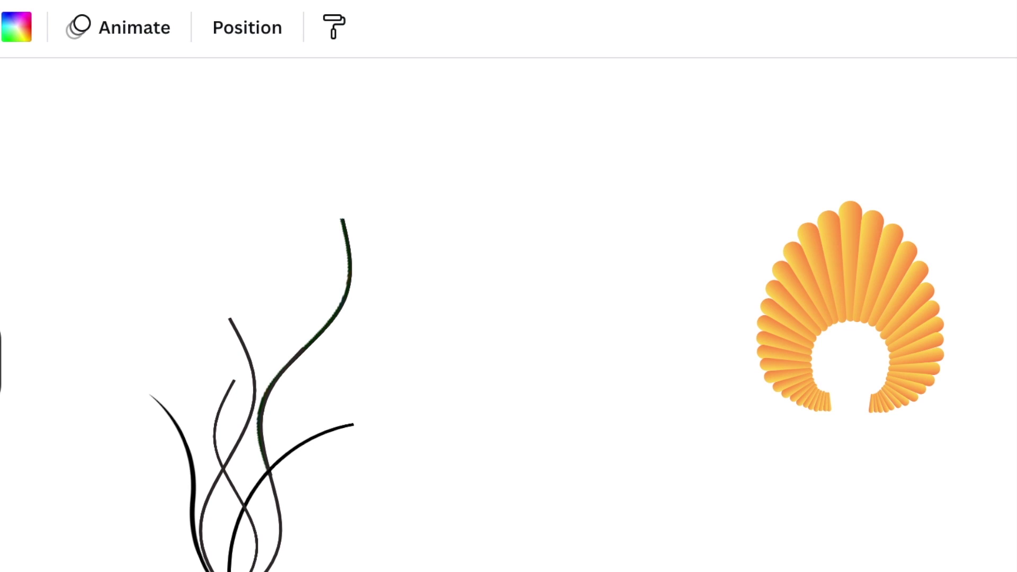
scroll(509, 318, "right", 4)
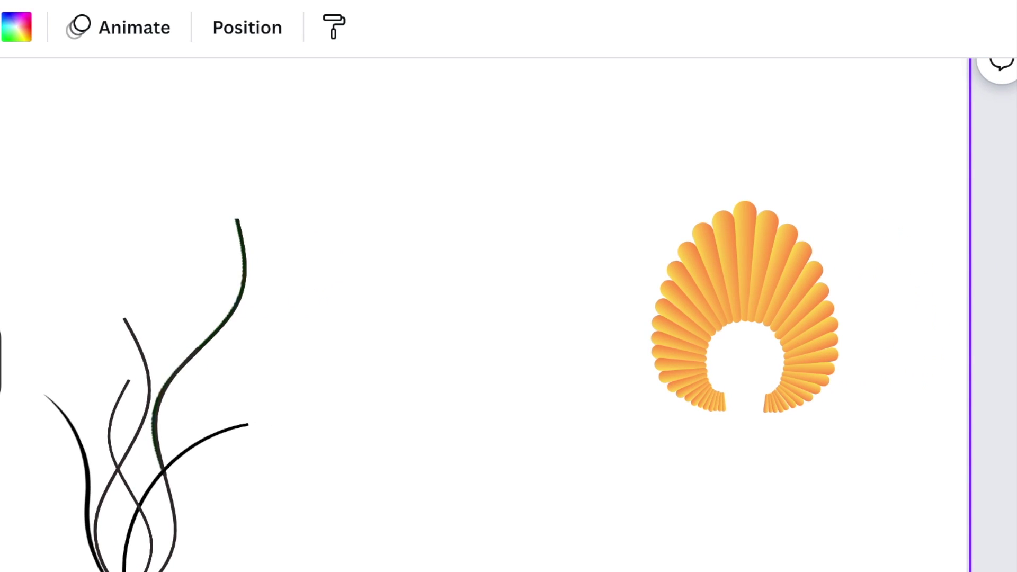
left_click_drag(552, 149, 923, 485)
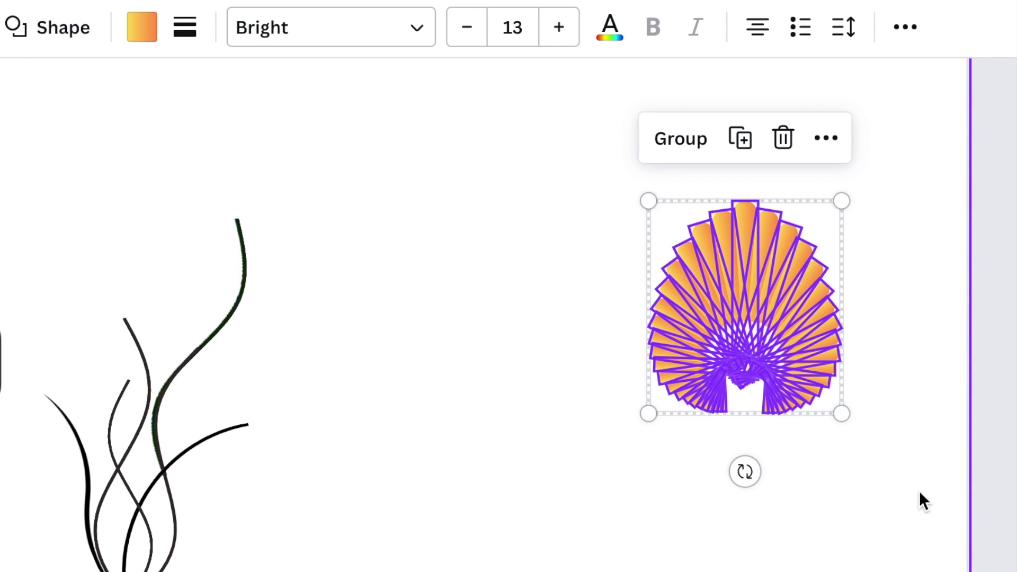
left_click(681, 138)
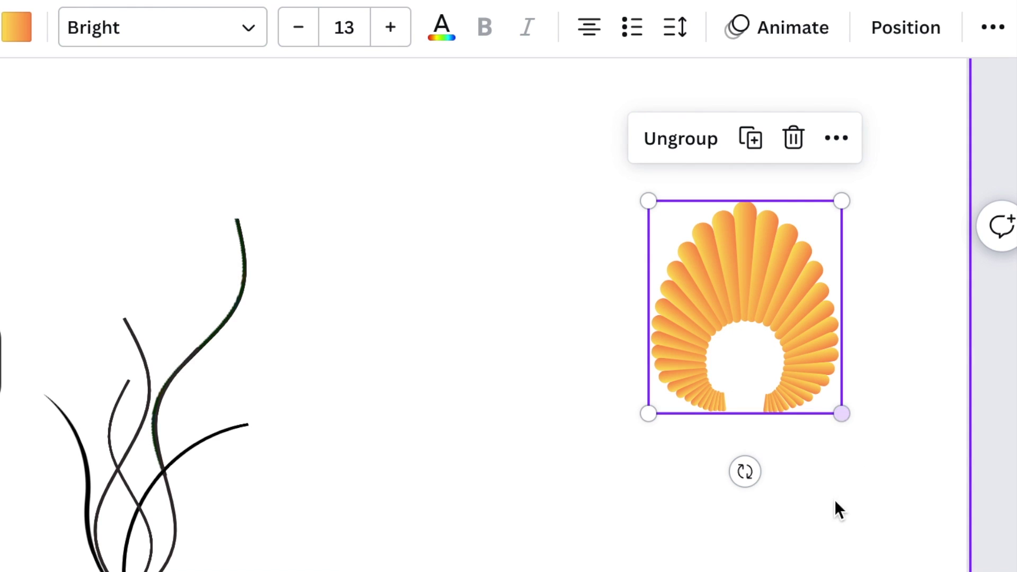
- Move the grouped flower onto the top of the tallest curve and shrink it slightly
scroll(727, 303, "down", 5)
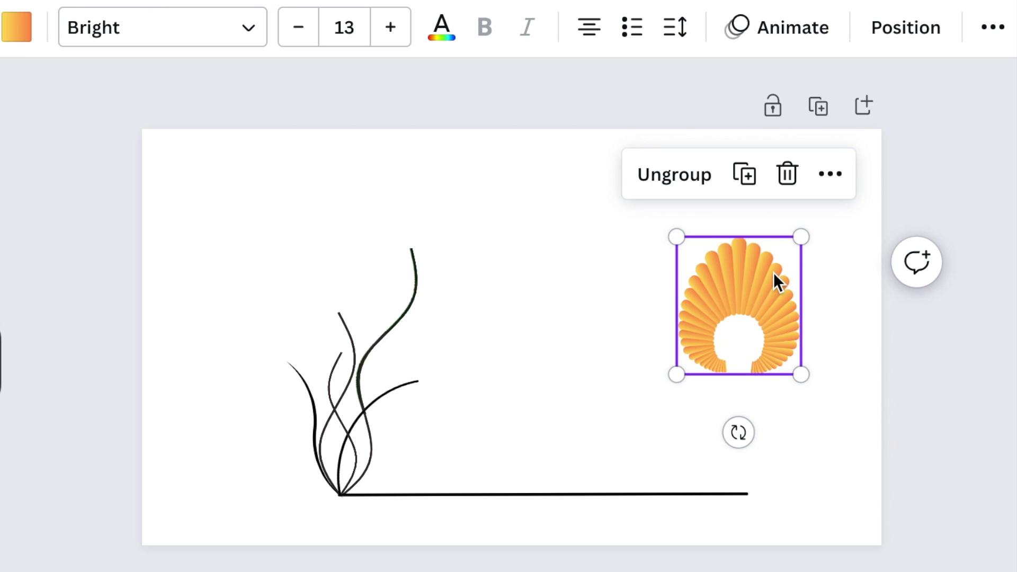
left_click_drag(760, 275, 449, 192)
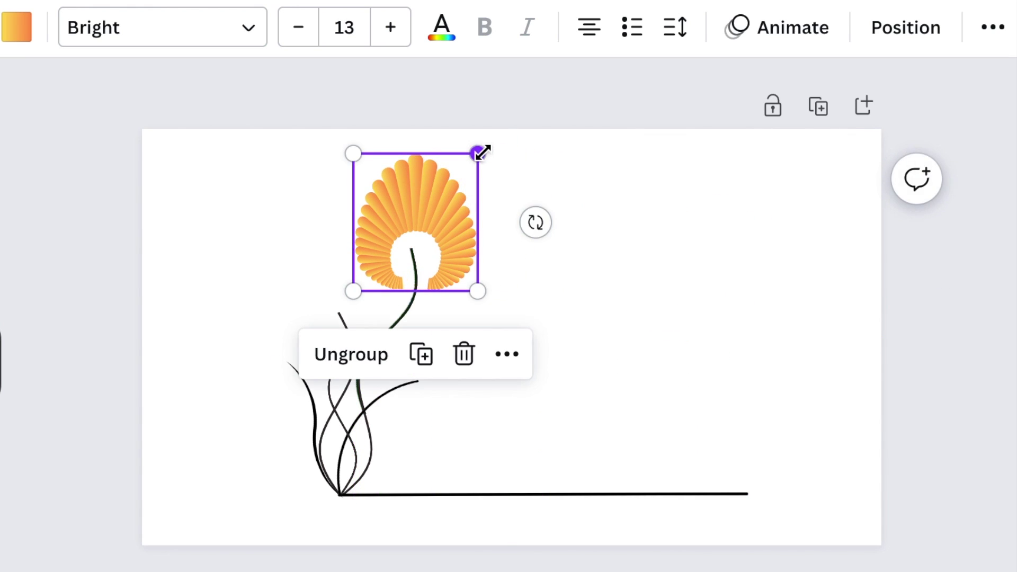
left_click_drag(480, 153, 470, 157)
- Duplicate the flower, shrink and rotate the copy outward, and place it on the tip of the right-leaning stem
left_click(425, 335)
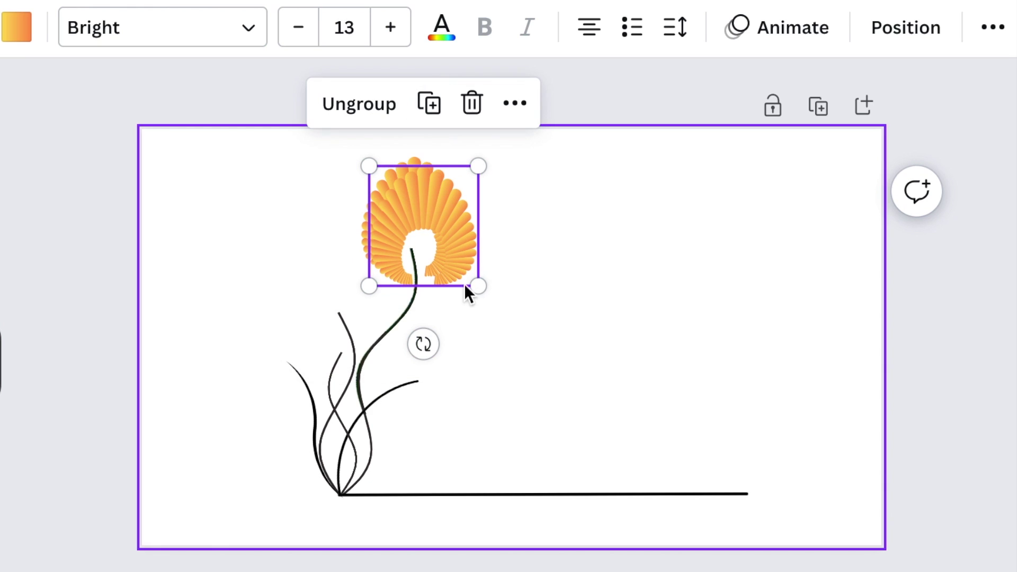
left_click_drag(448, 193, 508, 321)
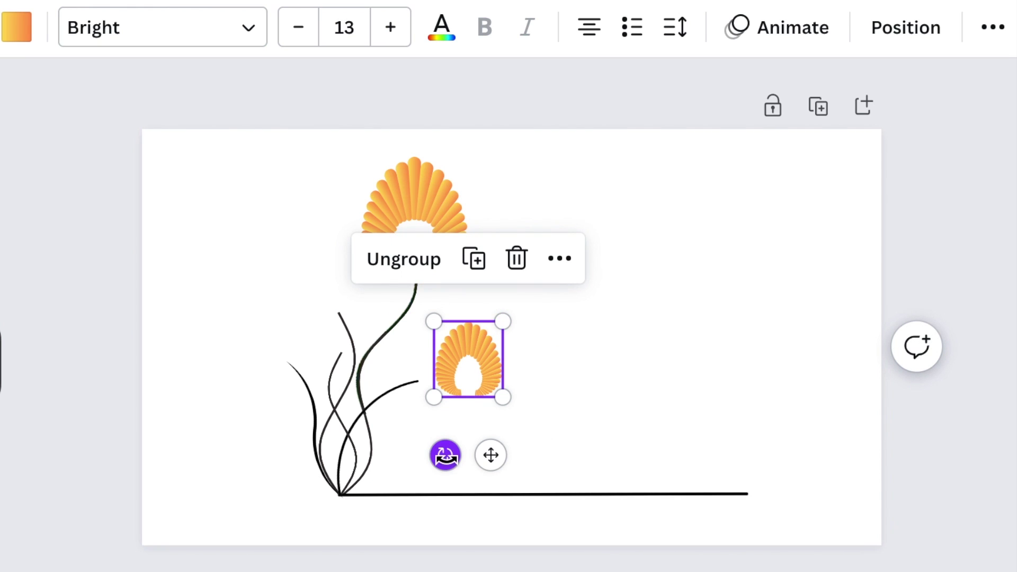
left_click_drag(443, 454, 369, 421)
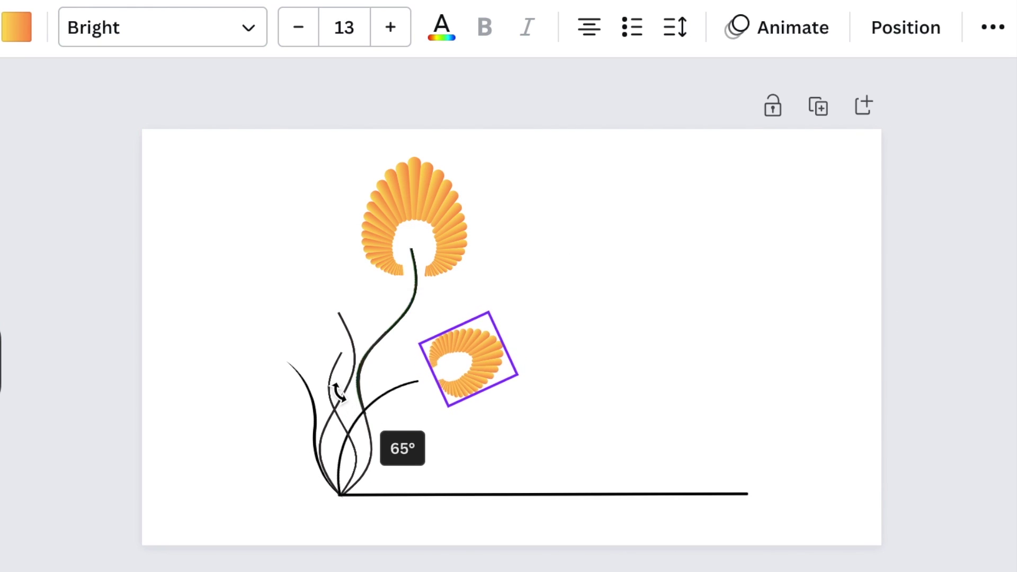
left_click_drag(336, 391, 337, 391)
left_click_drag(477, 374, 444, 387)
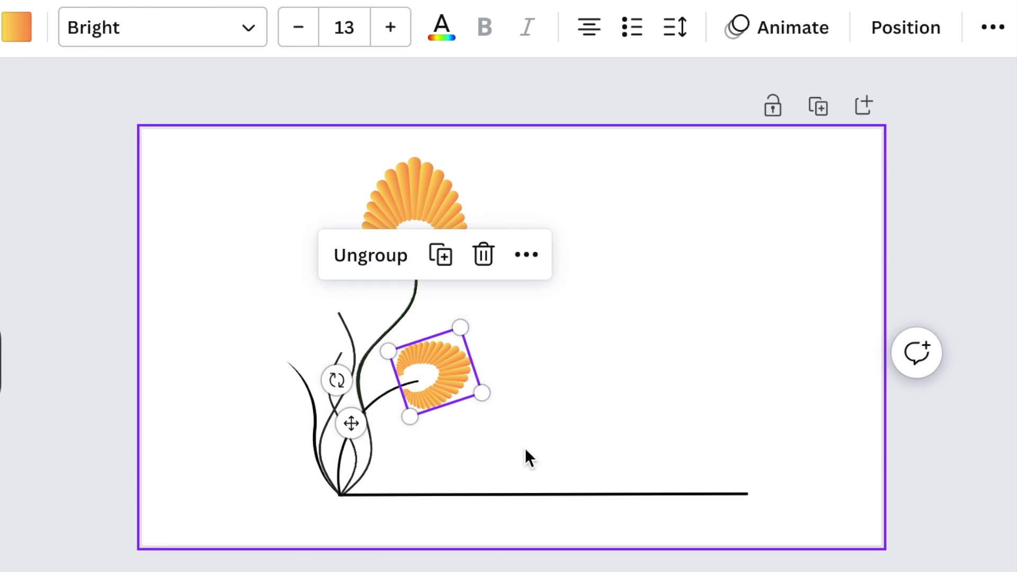
- Duplicate the small flower, tilt the copy to the left, and fit it on the tip of the second-tallest stem
left_click(440, 257)
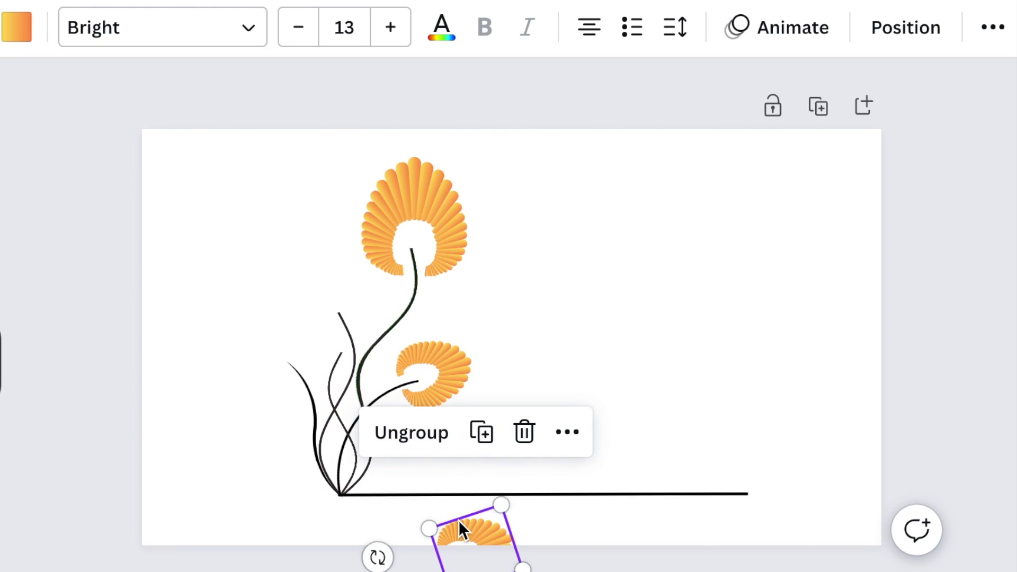
left_click_drag(460, 530, 215, 233)
left_click_drag(131, 248, 240, 311)
left_click_drag(265, 242, 335, 277)
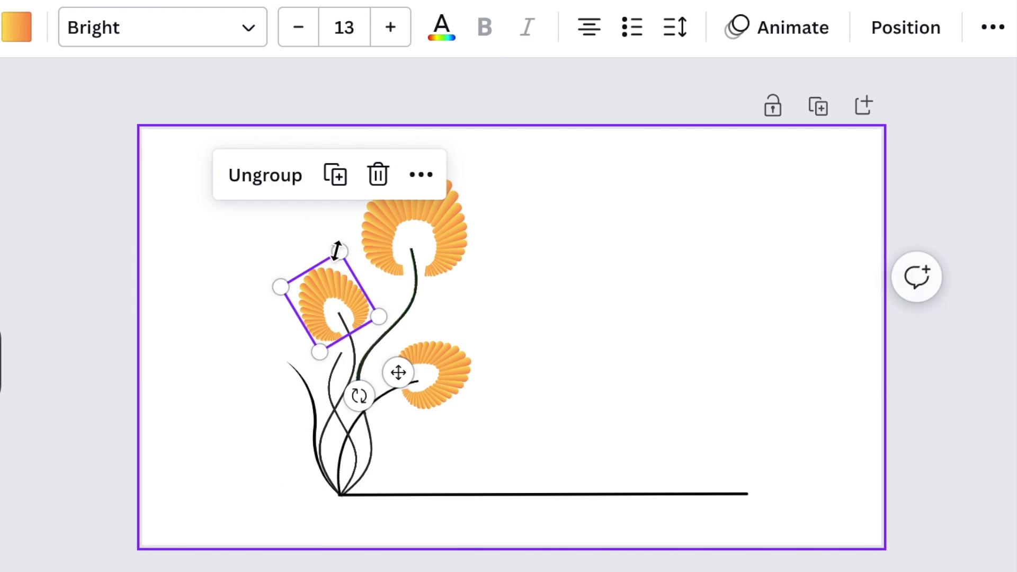
- Place another flower copy on the leftmost stem's tip, shrinking it and tilting it further left to follow the stem
left_click_drag(114, 174, 197, 356)
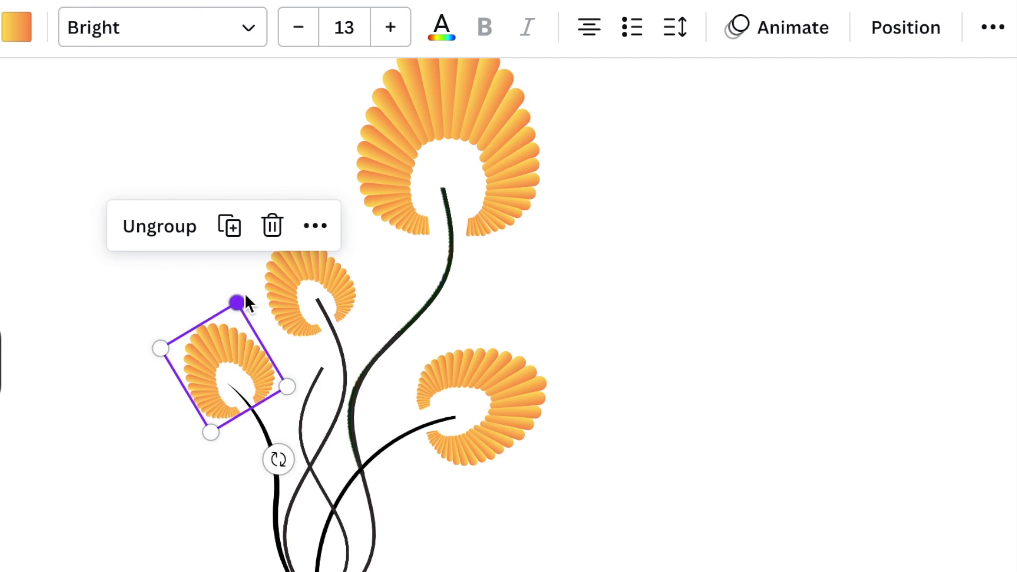
left_click_drag(238, 301, 226, 358)
left_click_drag(241, 481, 251, 480)
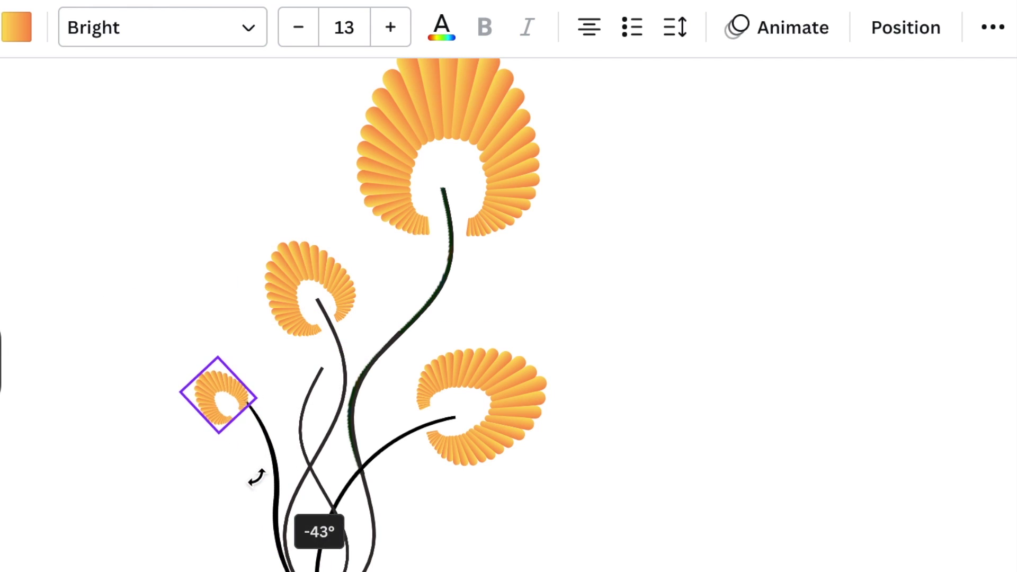
left_click_drag(258, 477, 260, 476)
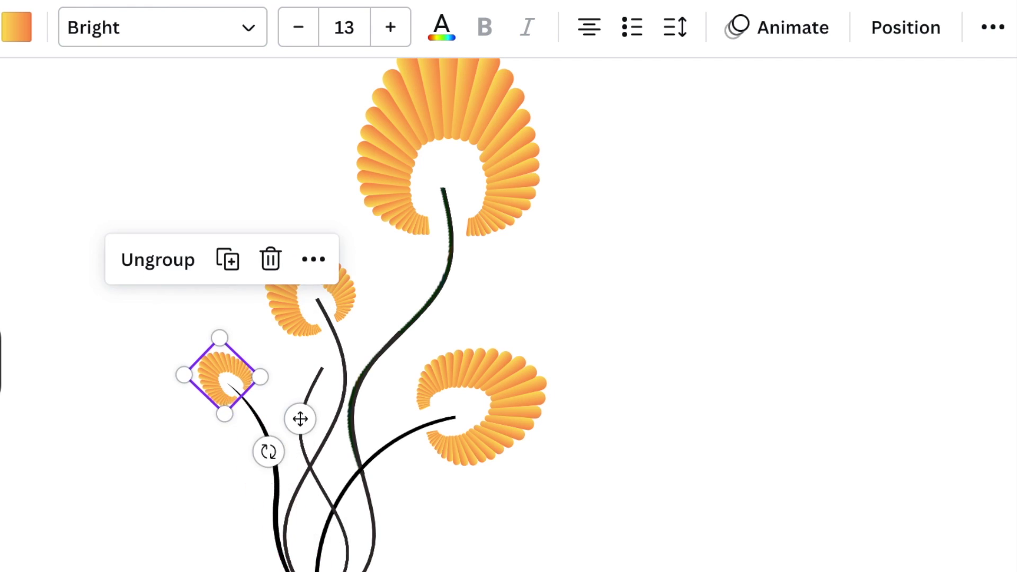
scroll(512, 339, "up", 5)
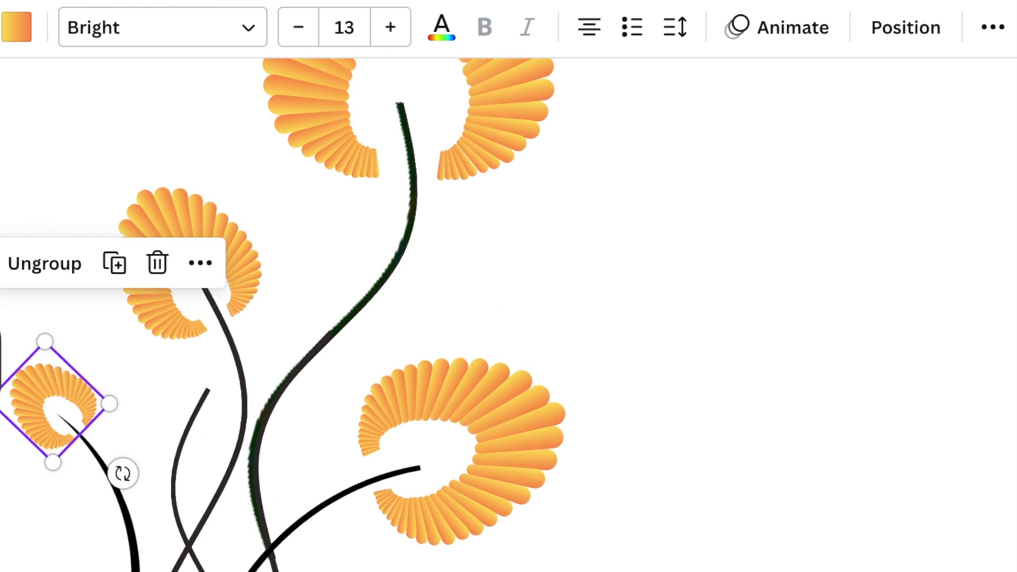
scroll(512, 339, "down", 10)
left_click(831, 358)
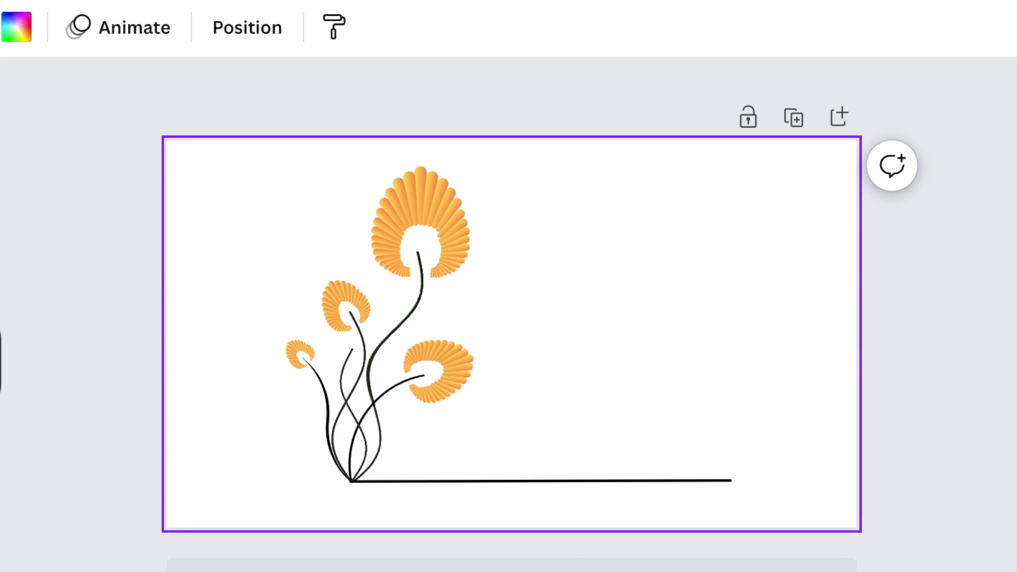
- Add a heading text box, enlarge it to size 83.9, and position it just above the baseline
key("t")
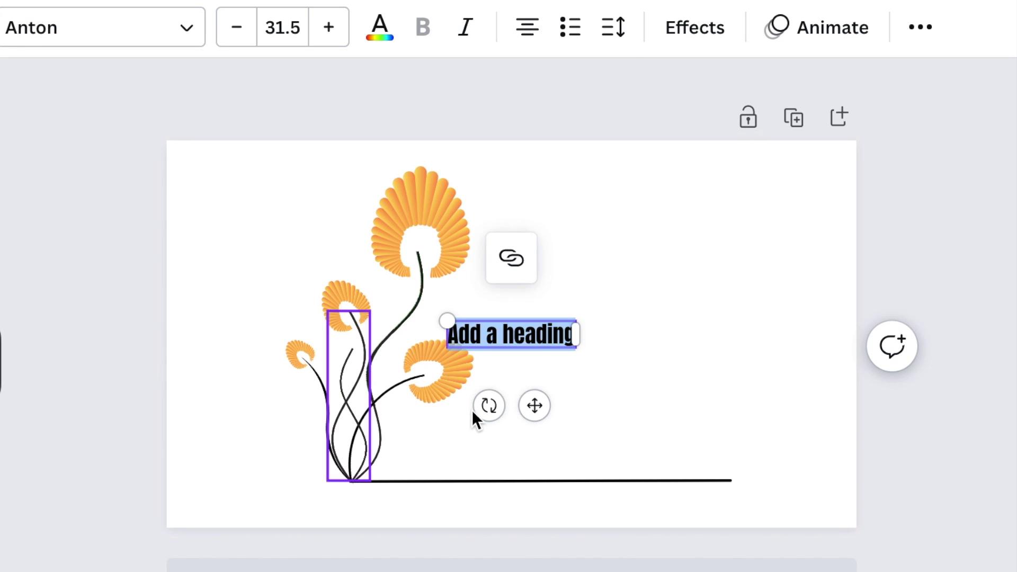
left_click_drag(534, 405, 647, 503)
left_click_drag(556, 421, 342, 376)
left_click_drag(536, 504, 646, 533)
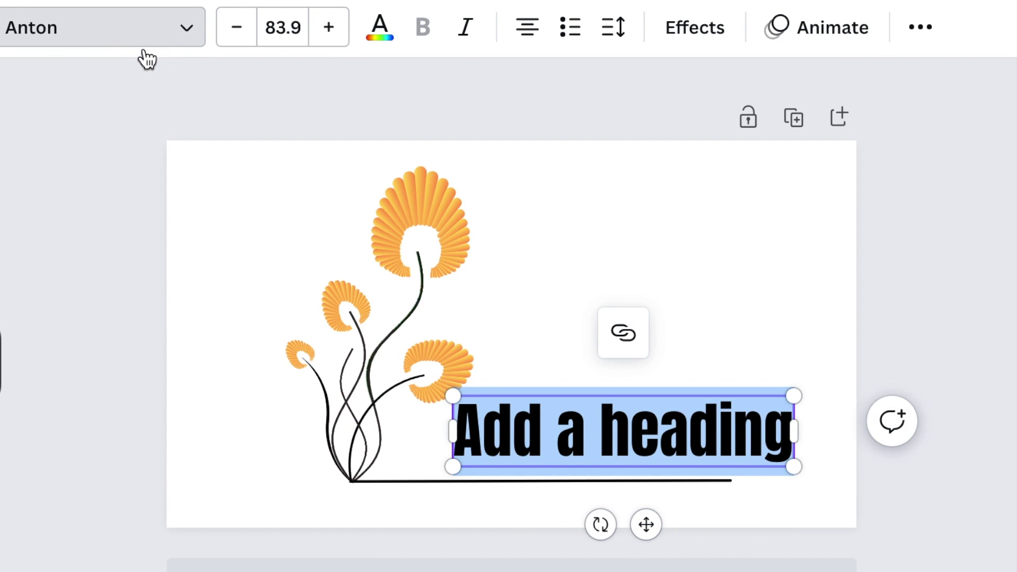
- Change the heading to "Harmony" in the Twister font, enlarge it to size 158, and position it across the baseline
left_click(101, 27)
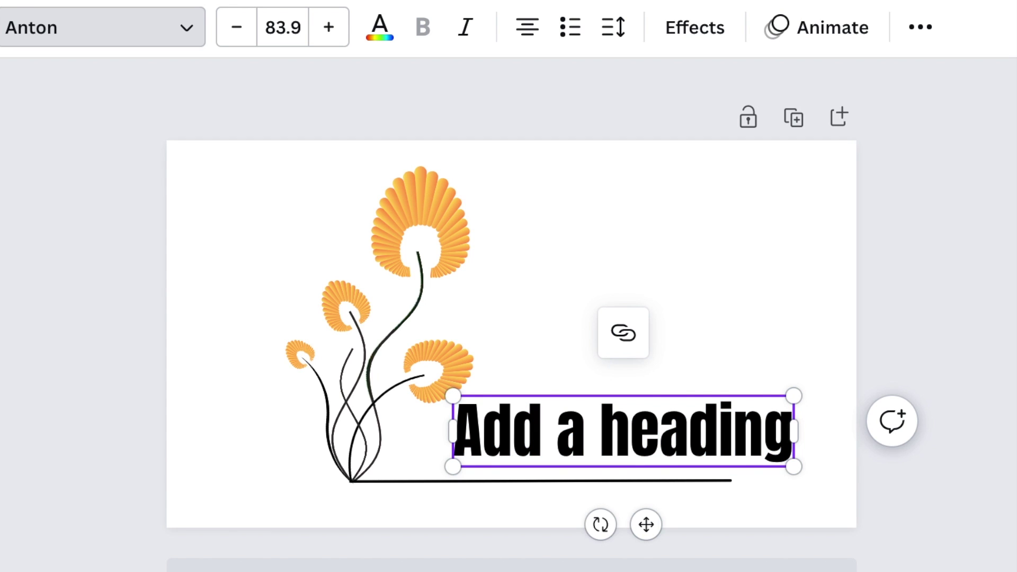
type("Harmony")
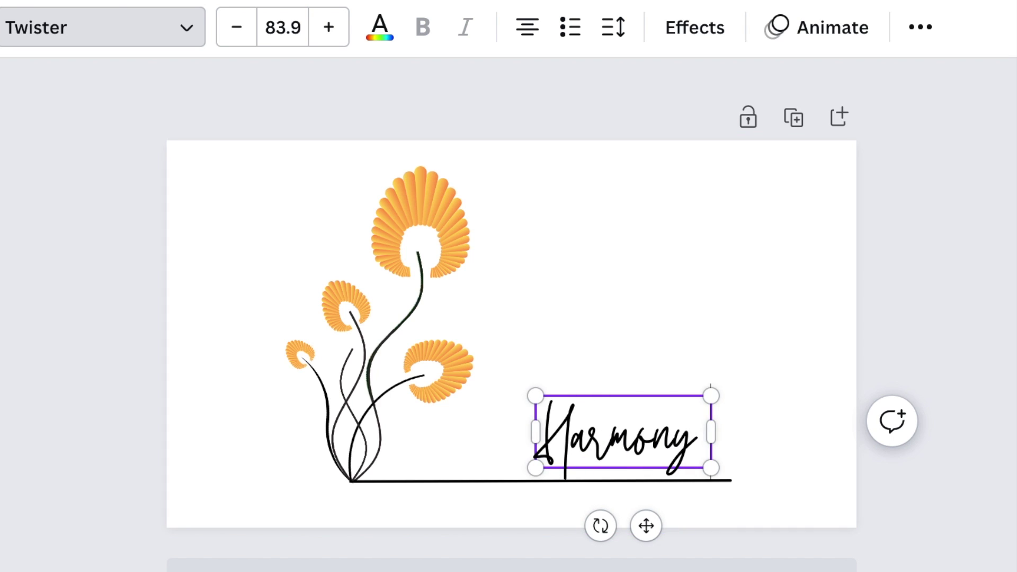
left_click_drag(711, 395, 842, 265)
left_click_drag(789, 422, 706, 454)
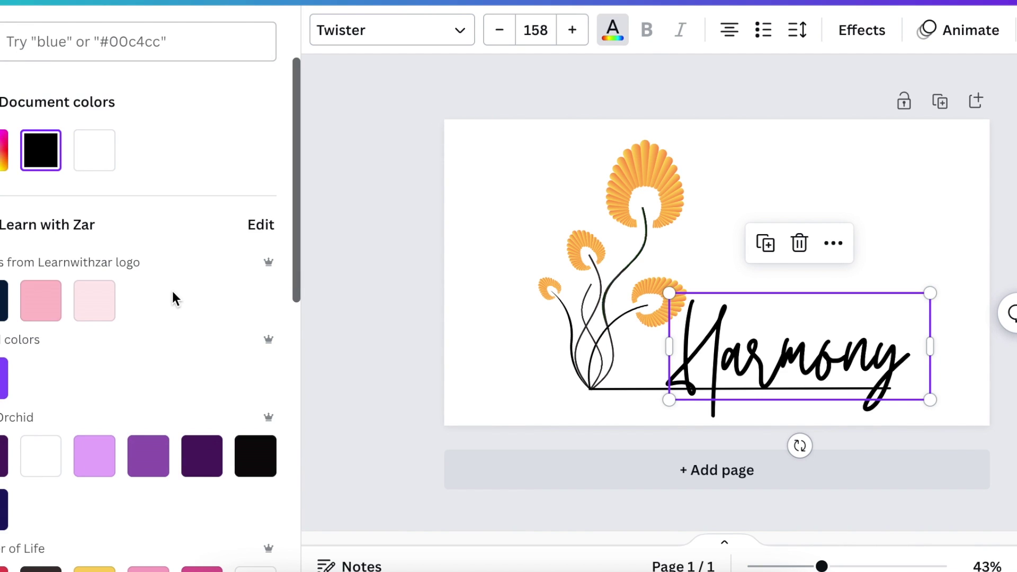
- Recolor the Harmony text with an orange sampled from the flower petals
scroll(173, 292, "down", 10)
scroll(173, 292, "up", 6)
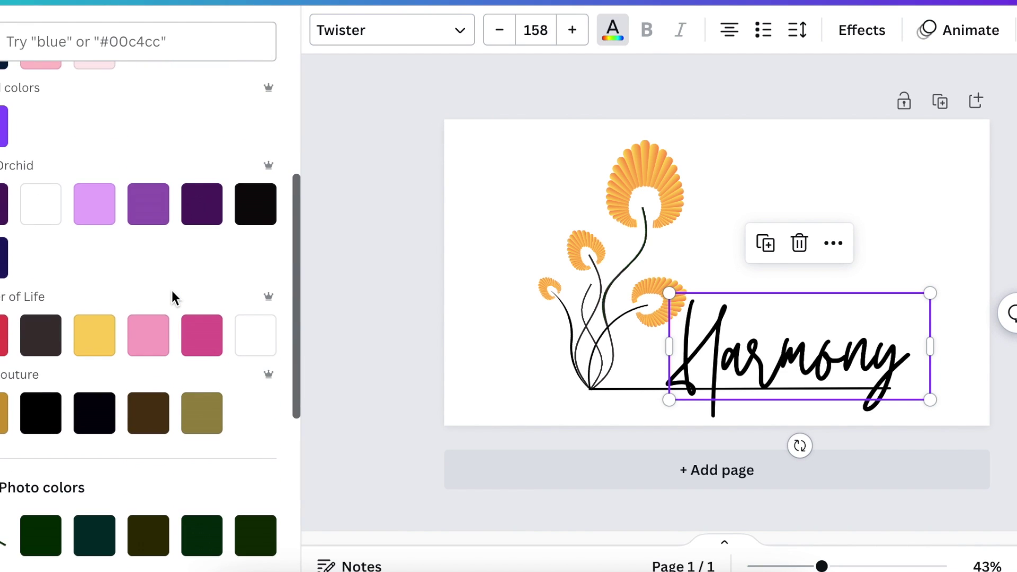
scroll(171, 290, "down", 3)
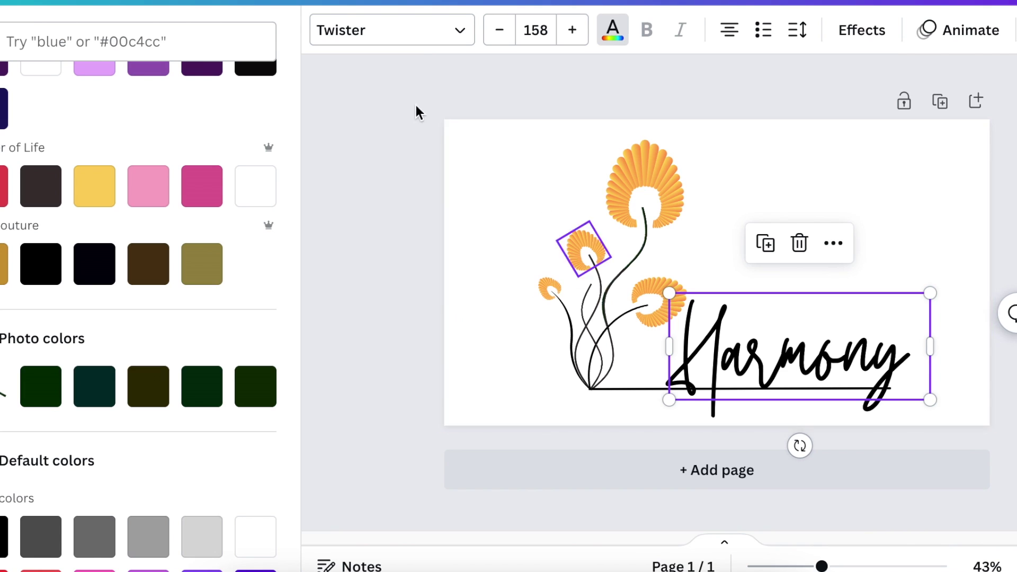
scroll(61, 315, "up", 8)
left_click(3, 151)
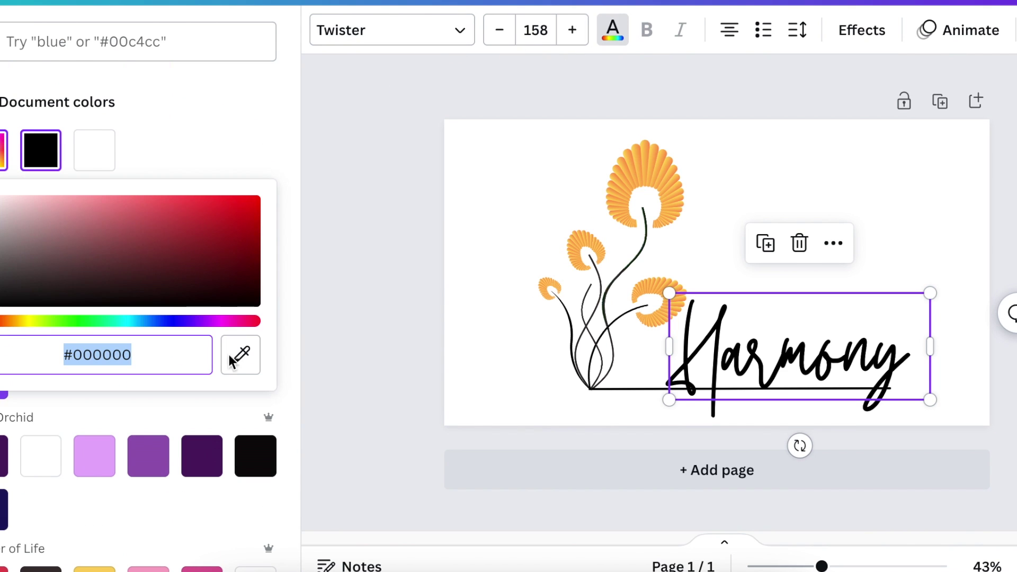
left_click(240, 354)
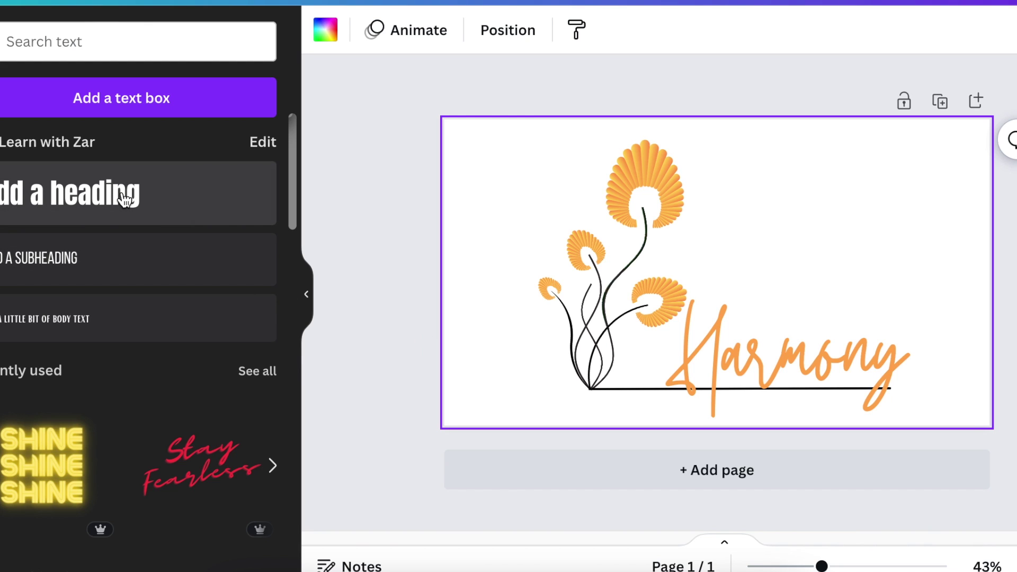
- Add a subheading reading "URBAN CREATIONS" and place it just below the baseline under Harmony
left_click(79, 260)
left_click_drag(789, 450, 794, 469)
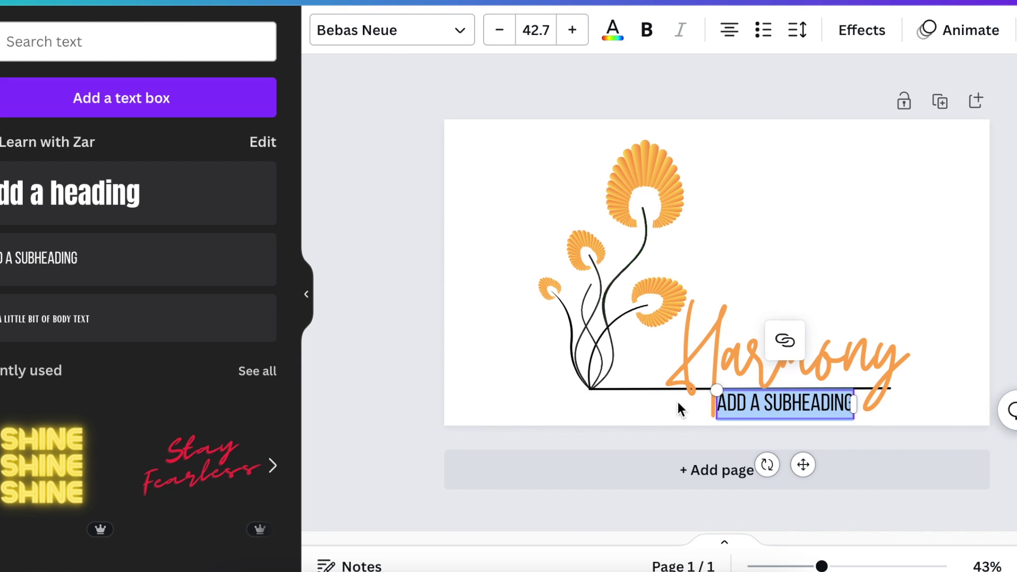
type("URBAN CREATIONS")
left_click(811, 244)
left_click(802, 404)
- Set the URBAN CREATIONS subheading in the Cinzel font, shrink it to size 27.1, and position it beneath the baseline
left_click(455, 37)
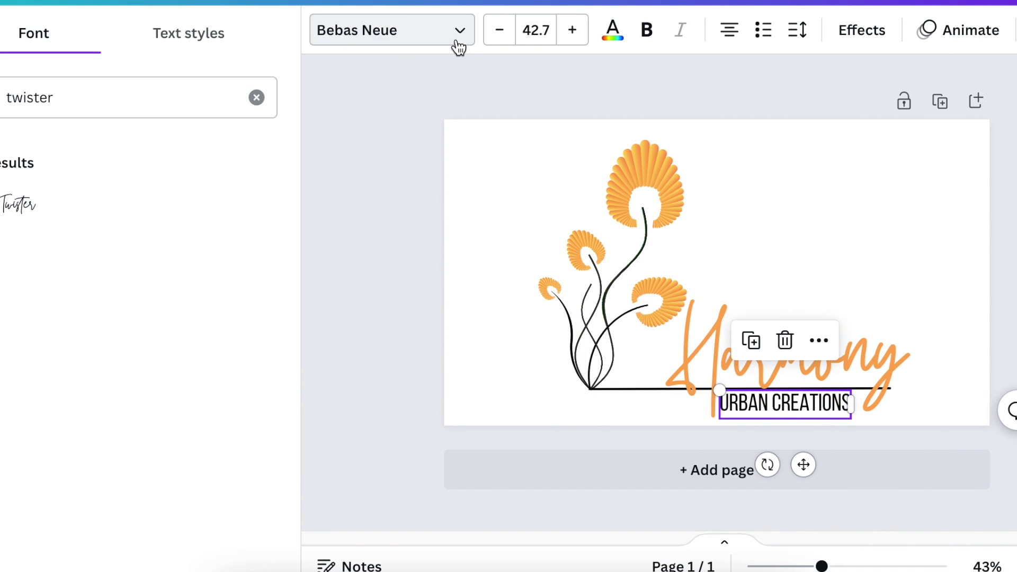
left_click(256, 98)
type("cinzel")
left_click(73, 211)
left_click_drag(719, 391, 742, 399)
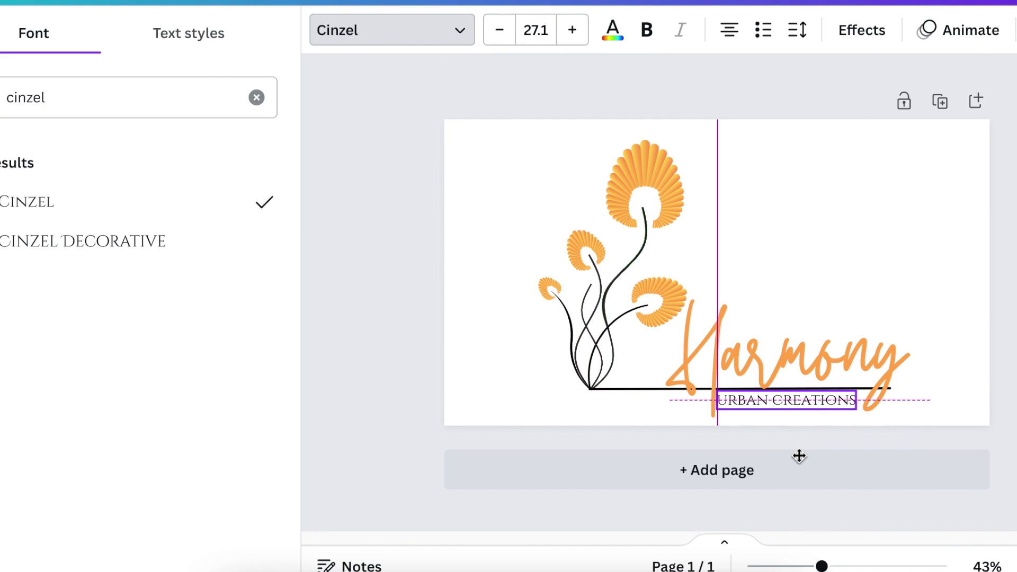
left_click_drag(799, 456, 800, 456)
- Nudge the URBAN CREATIONS subheading slightly to the right beneath the baseline
left_click(858, 238)
left_click(795, 401)
key("Right")
key("Right")
key("Right")
key("Right")
key("Right")
key("Right")
key("Right")
key("Right")
left_click(953, 220)
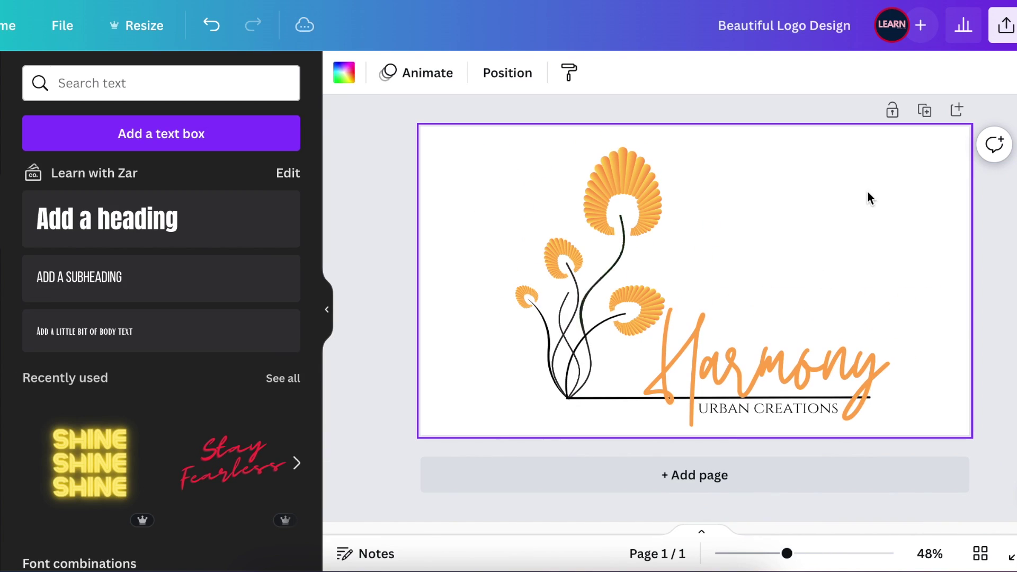
- Try gradient and solid-color page backgrounds, including black-to-gray and red, and return the background to white
left_click(344, 73)
scroll(159, 318, "down", 5)
left_click(137, 386)
left_click(49, 391)
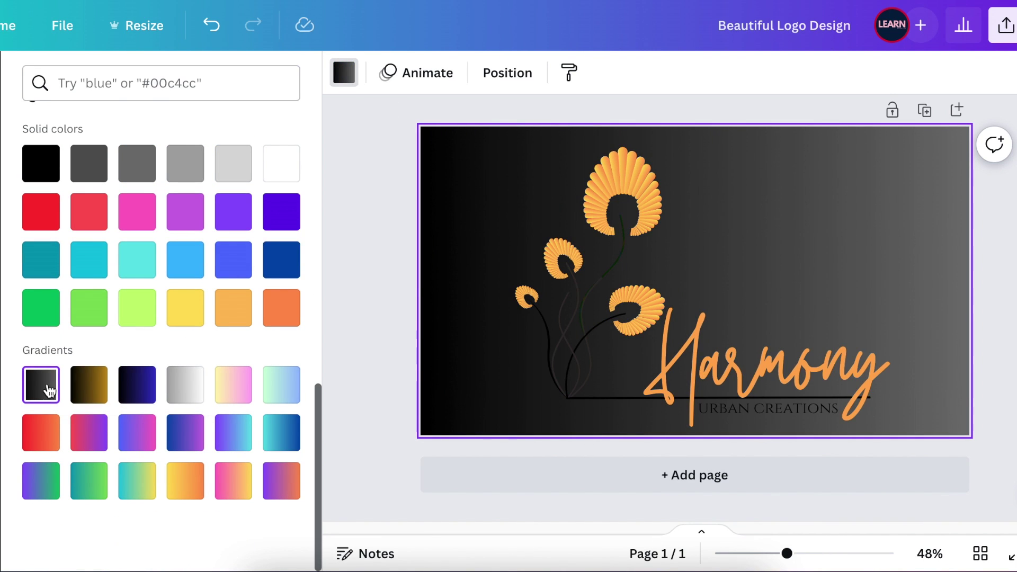
left_click(183, 310)
left_click(45, 216)
scroll(64, 194, "up", 10)
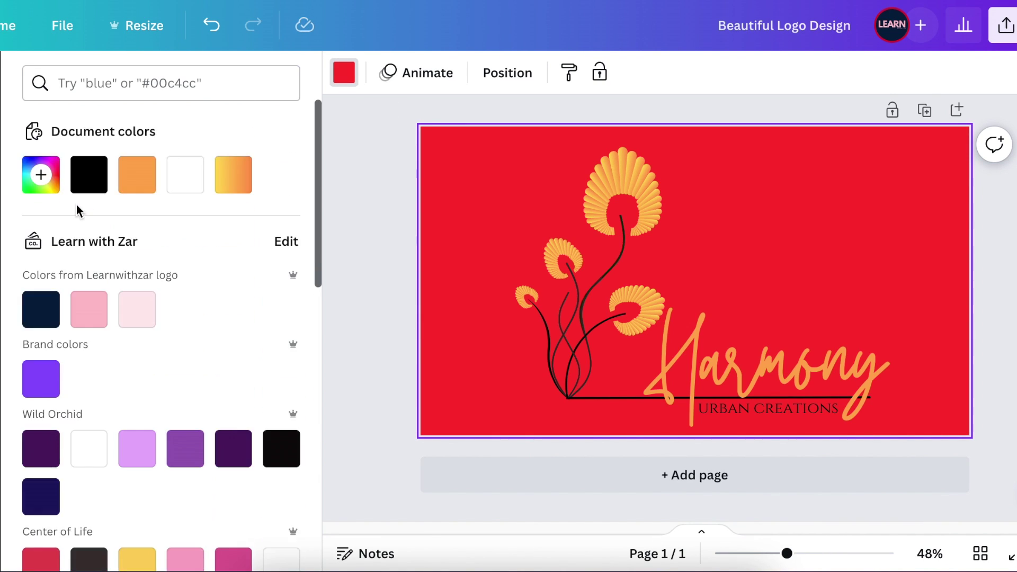
left_click(184, 178)
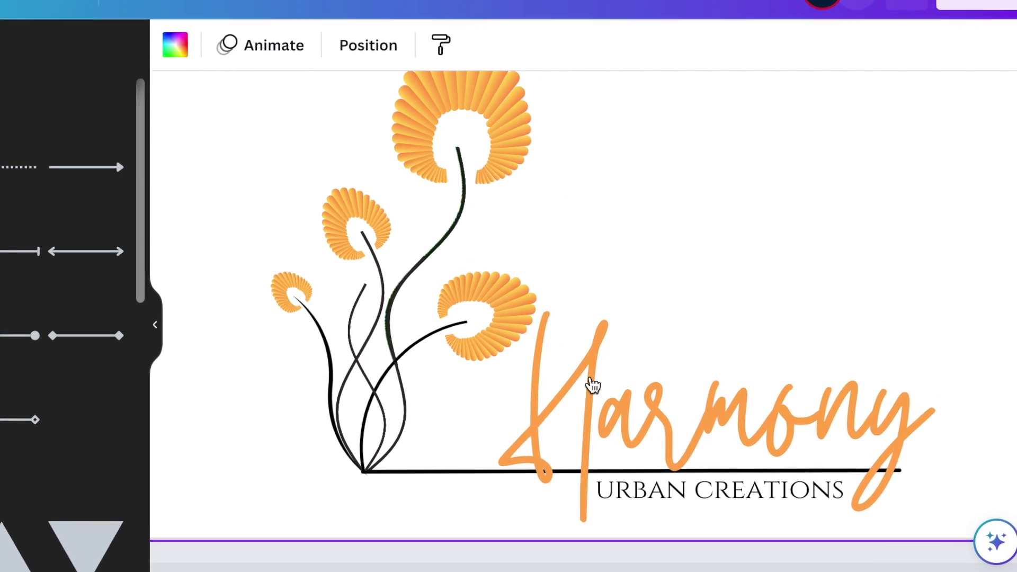
- Cover the baseline between the H's two strokes with a small rectangle, fill it white, and put it behind the text
key("r")
left_click_drag(649, 181, 448, 285)
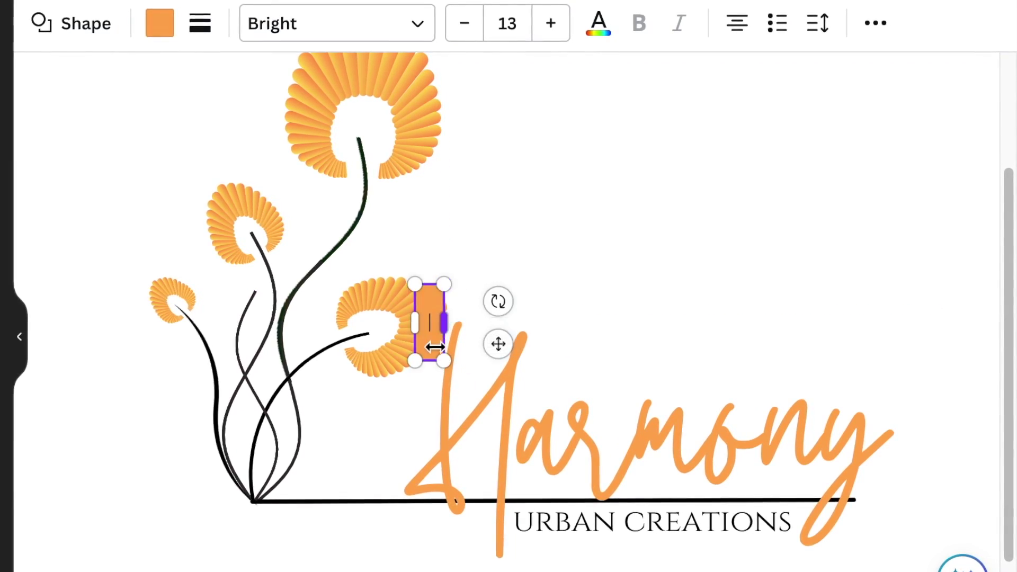
left_click_drag(497, 345, 671, 446)
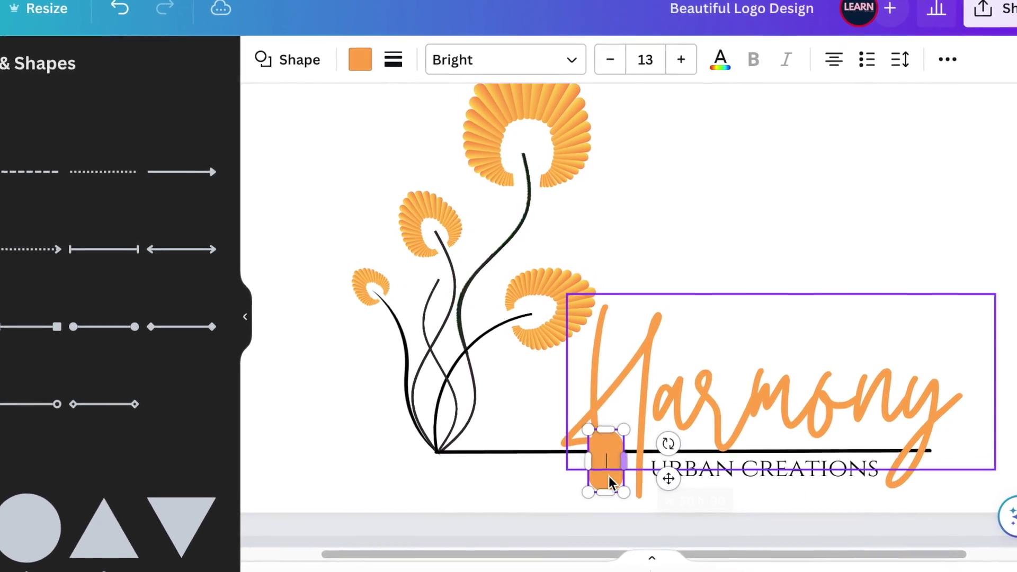
left_click_drag(606, 492, 607, 469)
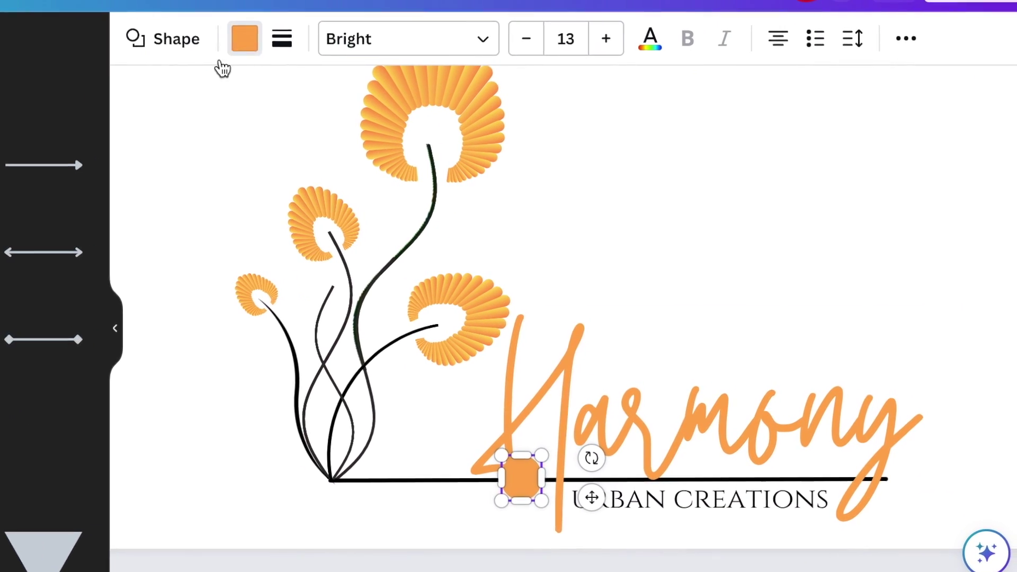
left_click(268, 50)
left_click(2, 167)
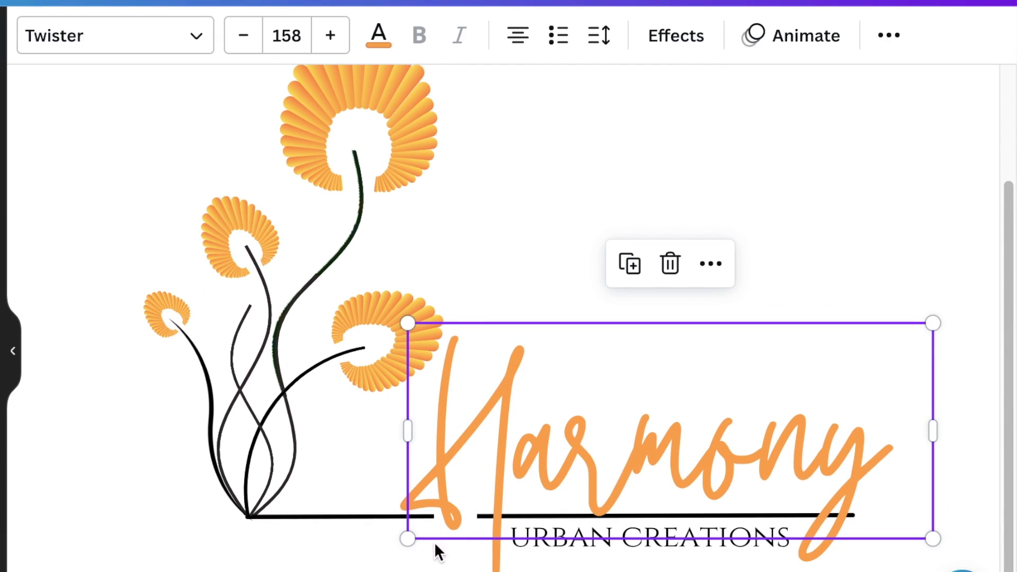
- Mask the baseline just below Harmony's letter r with a small inverted triangle filled white behind the text
left_click_drag(446, 540, 448, 539)
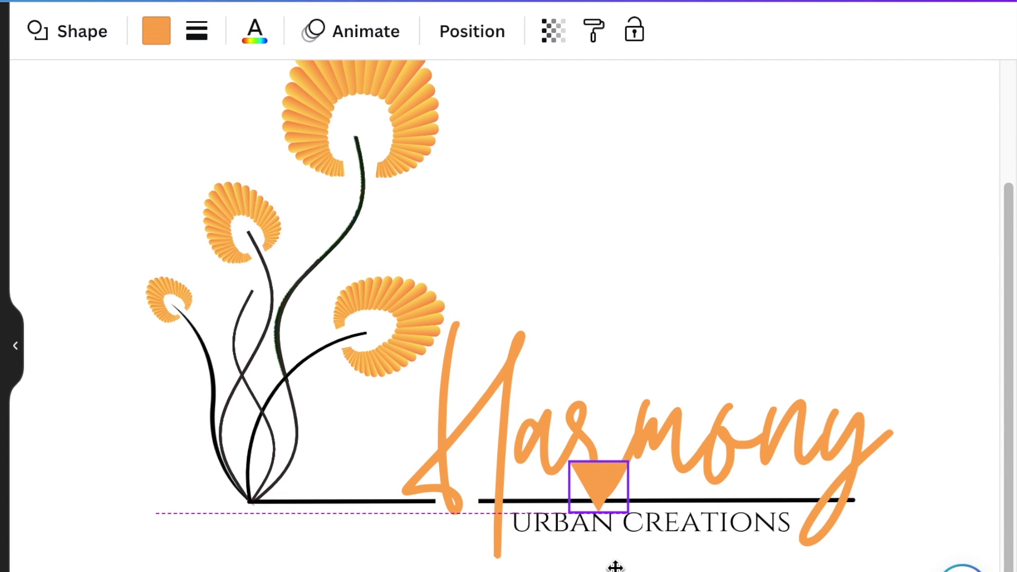
left_click(602, 482)
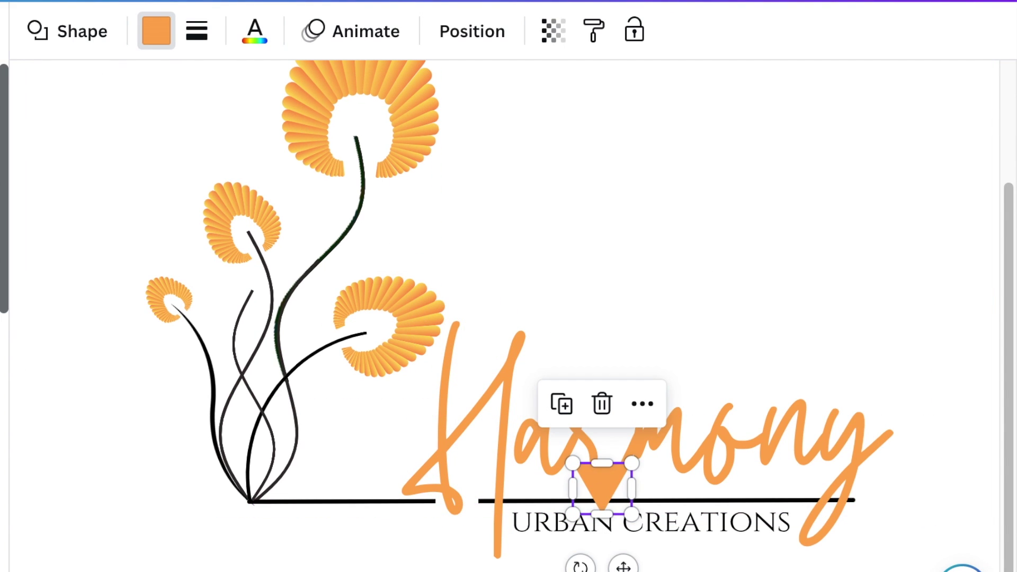
key("Delete")
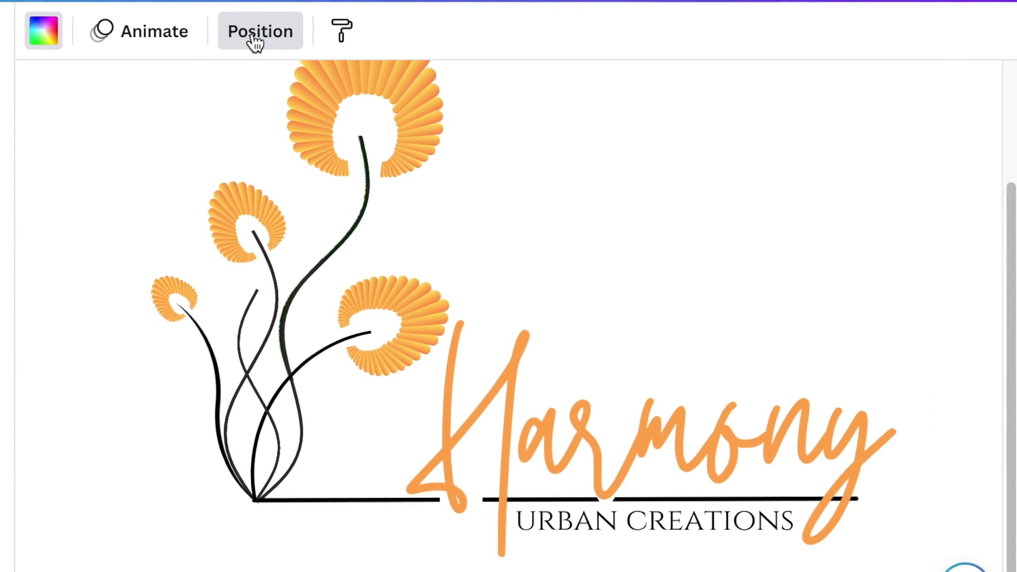
- Mask the baseline beside the tail of Harmony's letter y with a small rectangle filled white behind the text
left_click(255, 38)
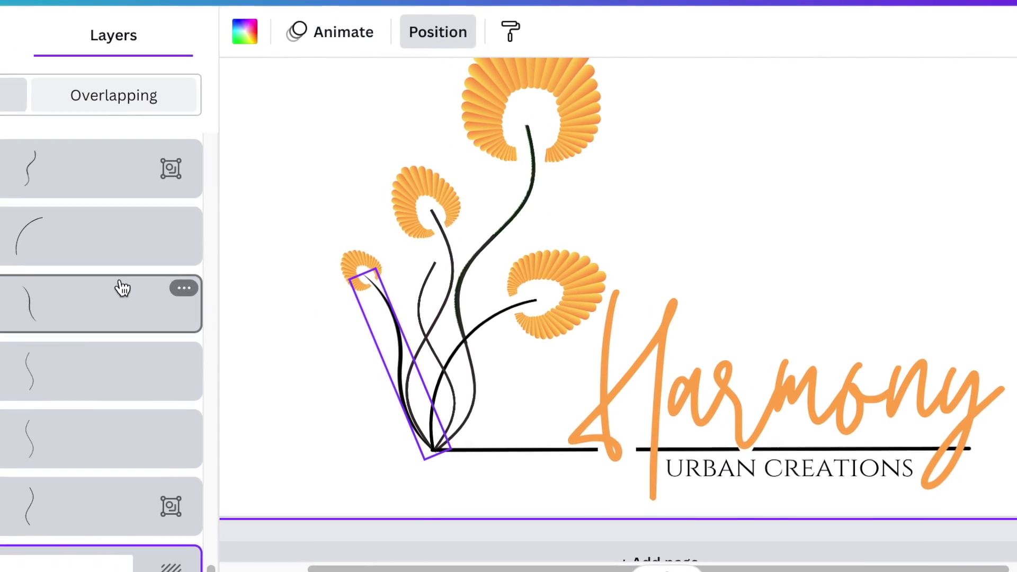
scroll(120, 288, "up", 15)
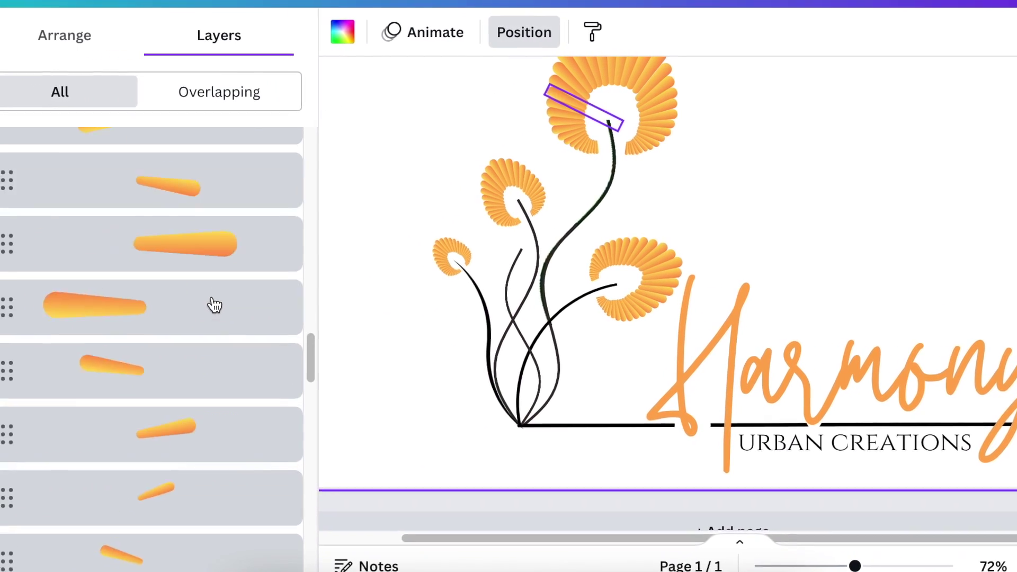
scroll(215, 305, "up", 20)
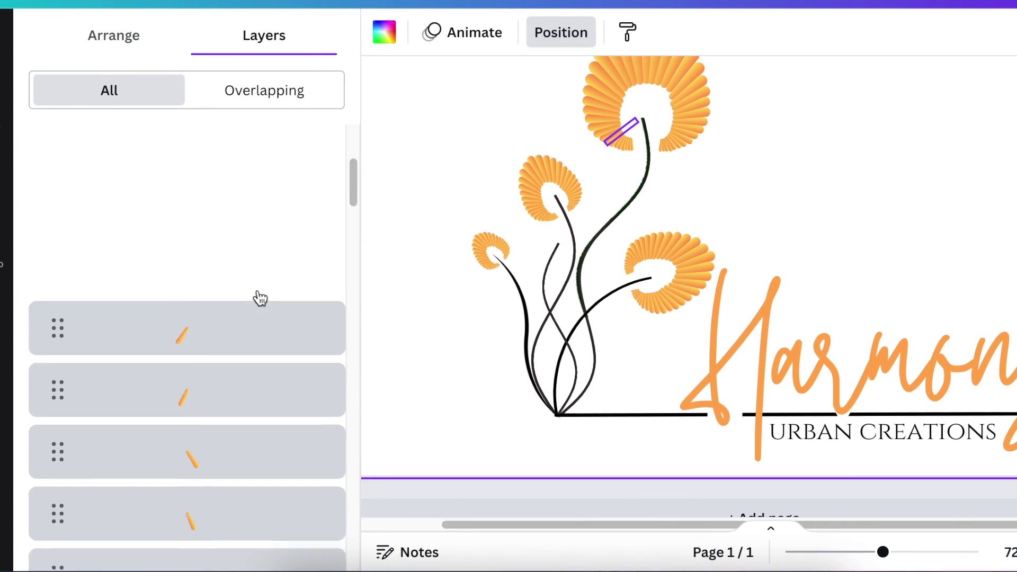
left_click_drag(854, 406, 887, 409)
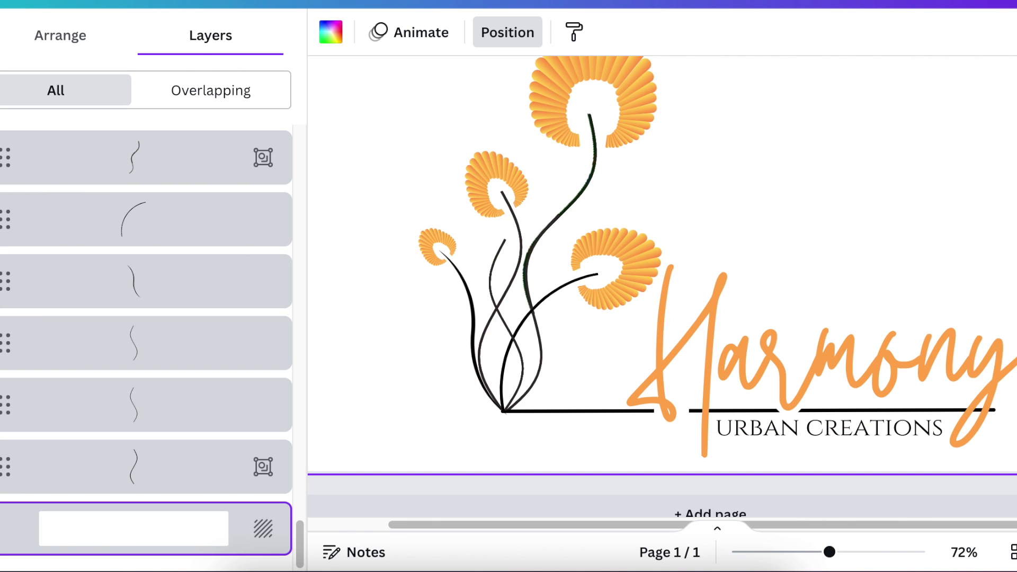
key("r")
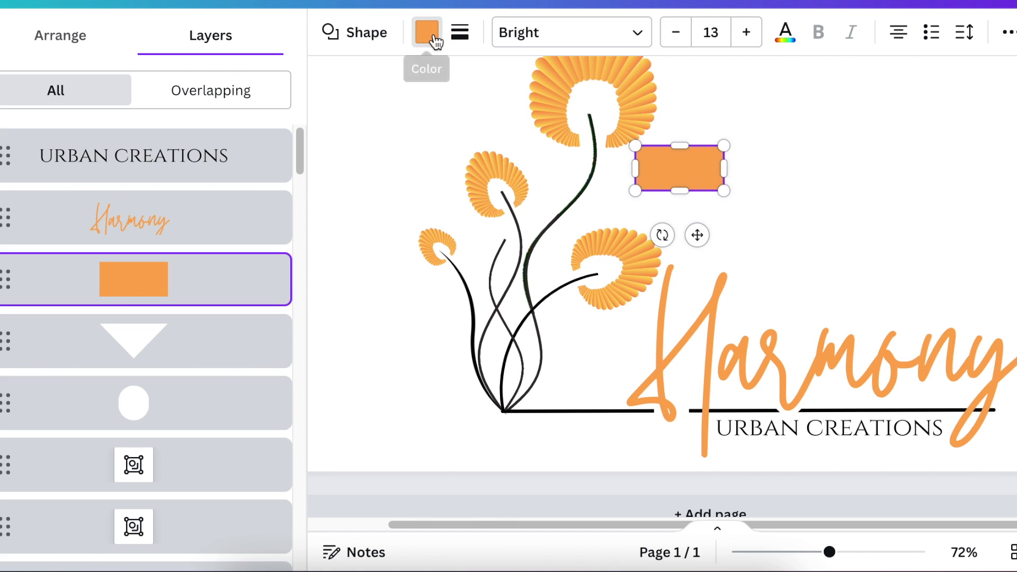
left_click(211, 153)
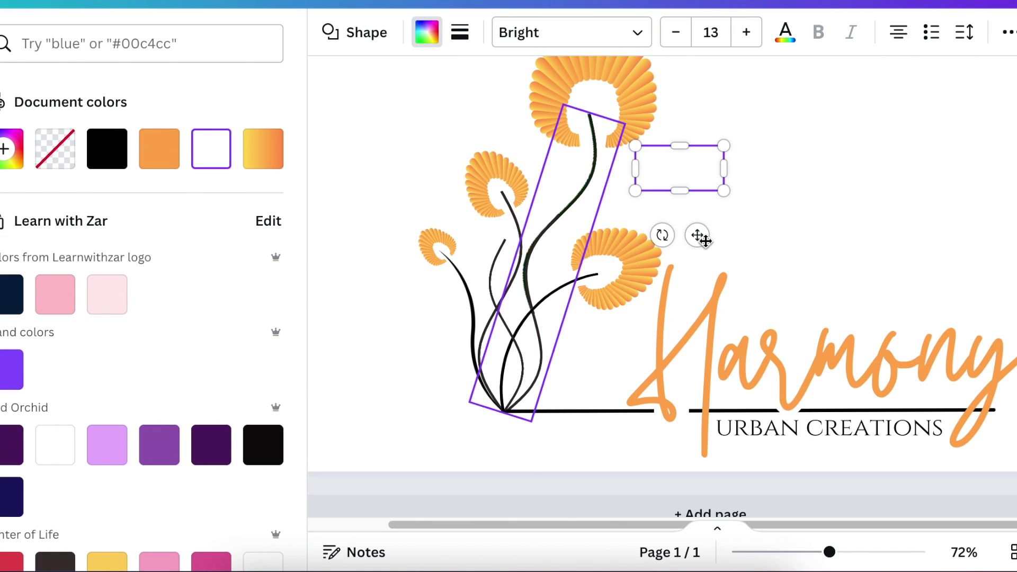
left_click_drag(889, 330, 996, 396)
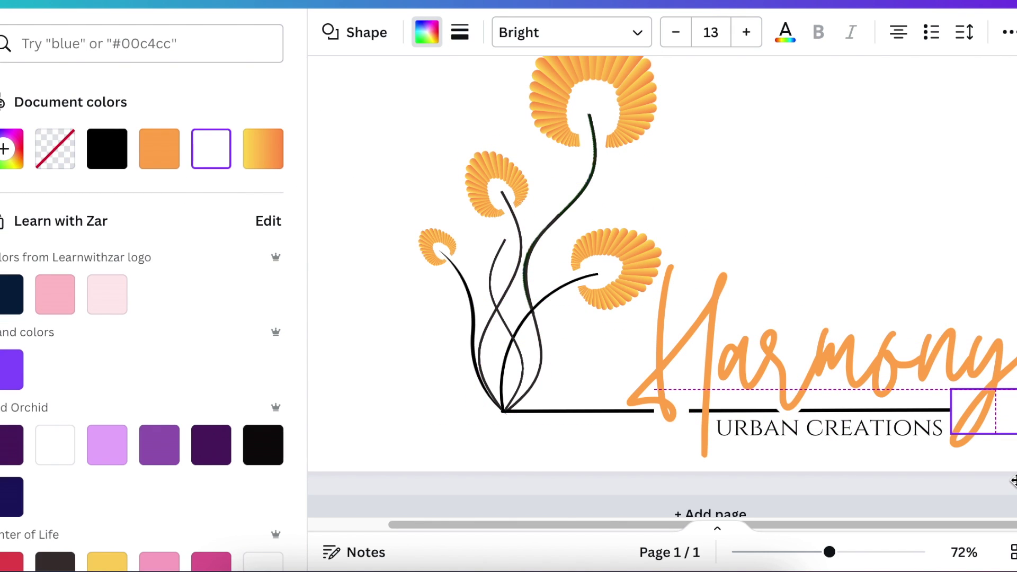
left_click_drag(992, 419, 987, 419)
left_click(958, 413)
left_click(847, 159)
left_click(508, 32)
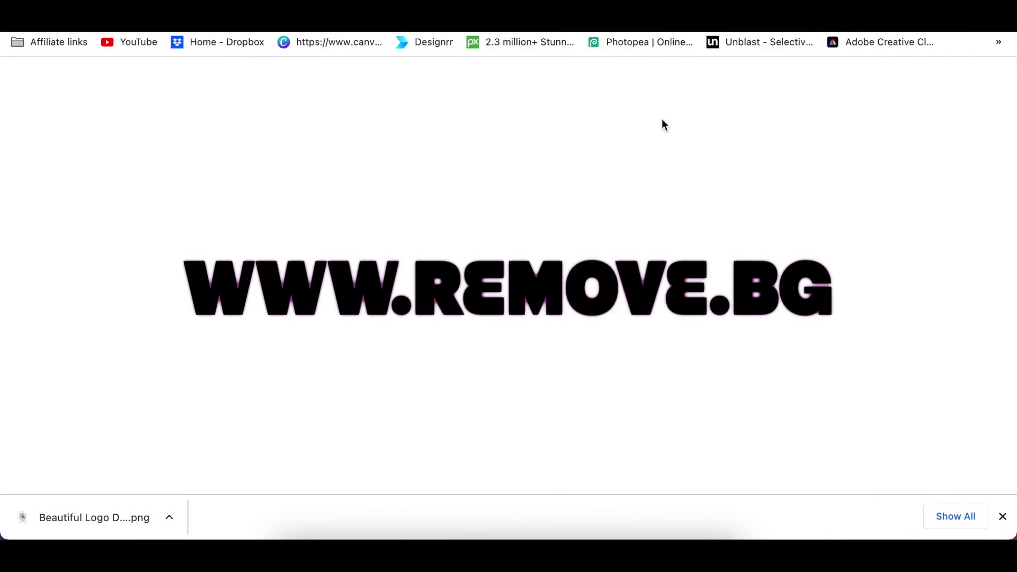
- Switch to remove.bg, remove the background from the exported Beautiful Logo Design PNG, and download the preview-size image
type("re")
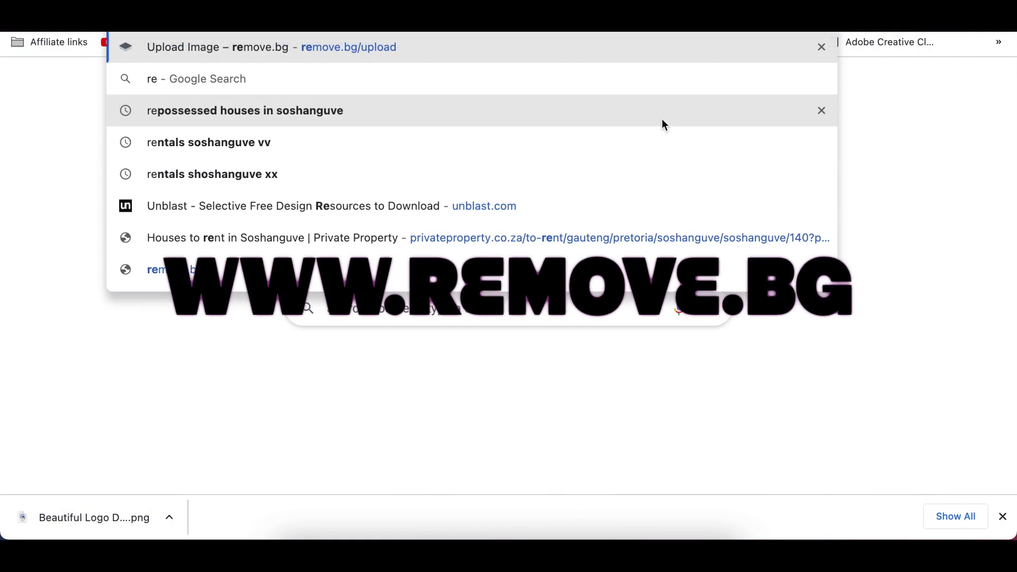
key("Return")
left_click_drag(127, 517, 404, 393)
left_click(739, 200)
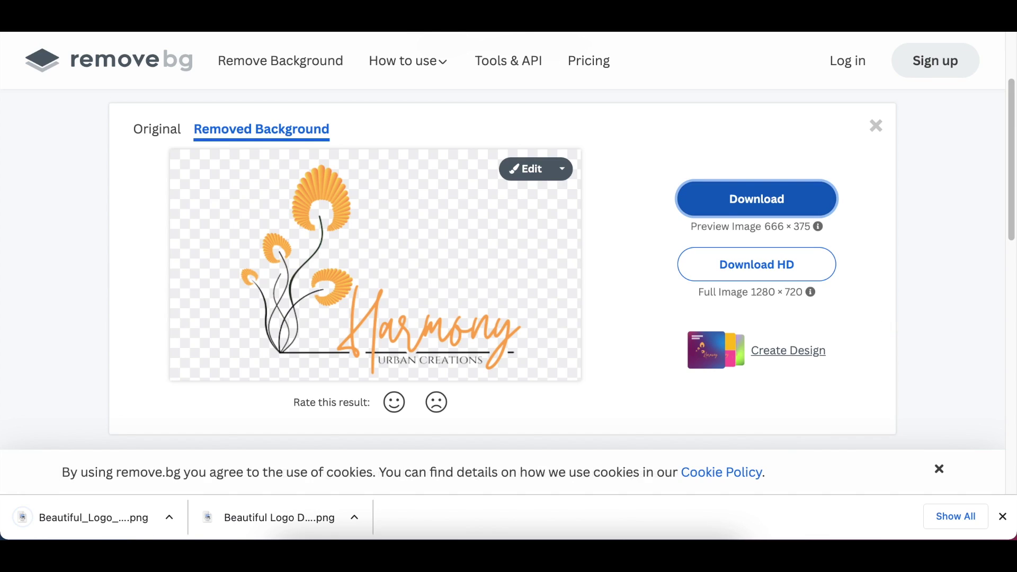
- Open Photopea in a new browser tab and show the Mockups category of its templates
key("super+t")
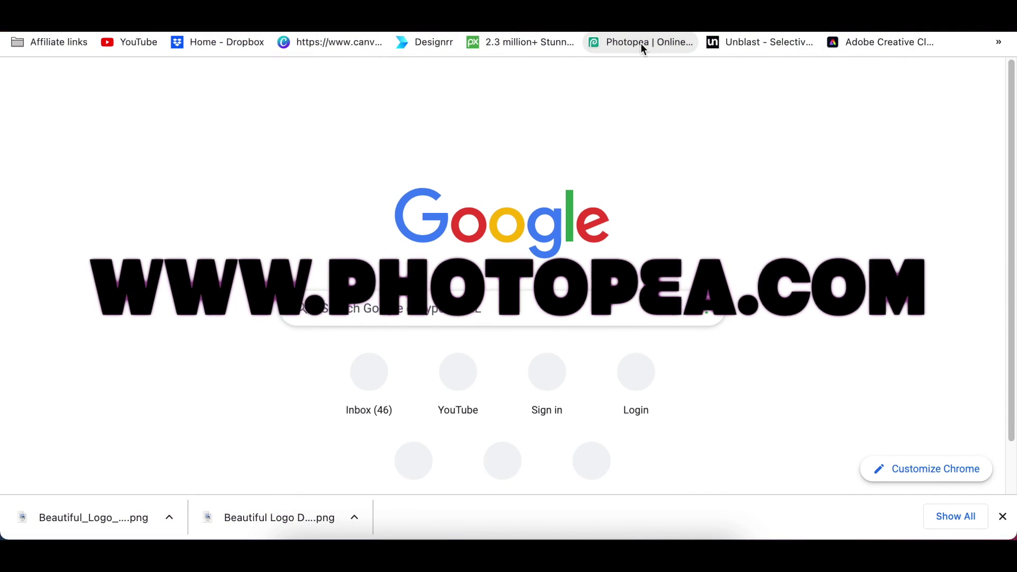
left_click(641, 43)
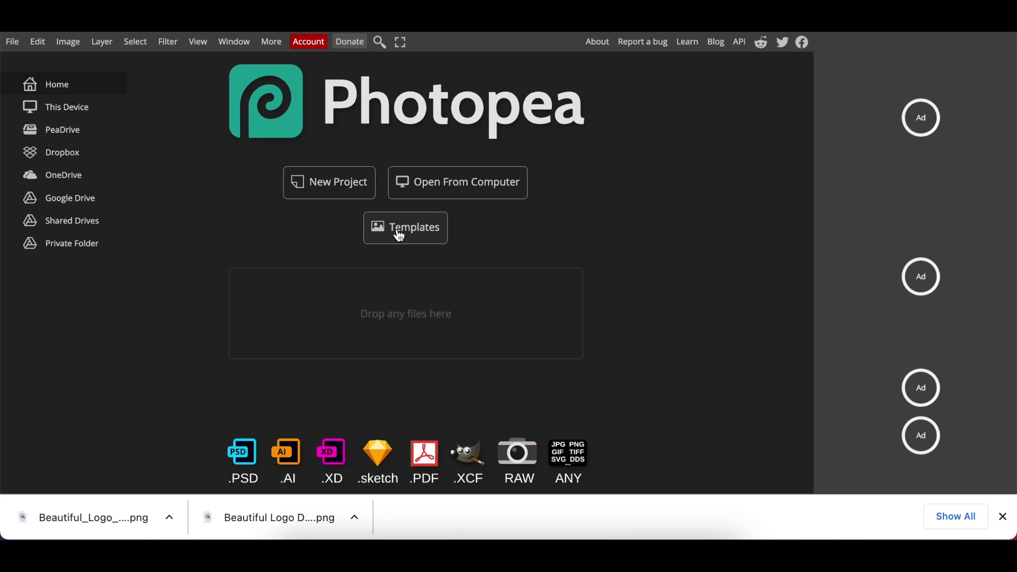
left_click(400, 236)
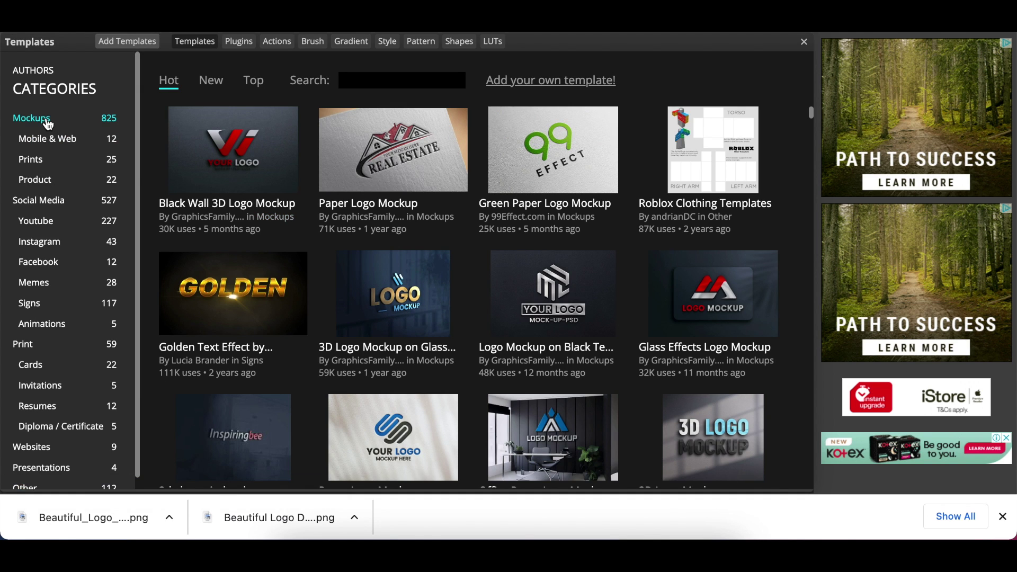
left_click(48, 123)
- Find the Logo Mockup on Office Glass template among the mockups and open it for editing
scroll(305, 326, "down", 8)
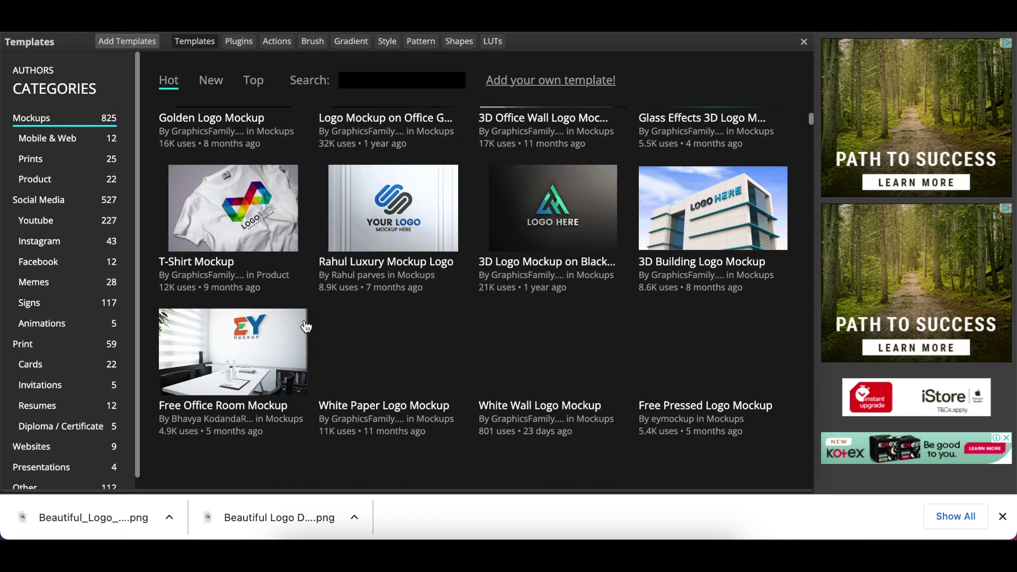
scroll(366, 255, "up", 3)
left_click(366, 255)
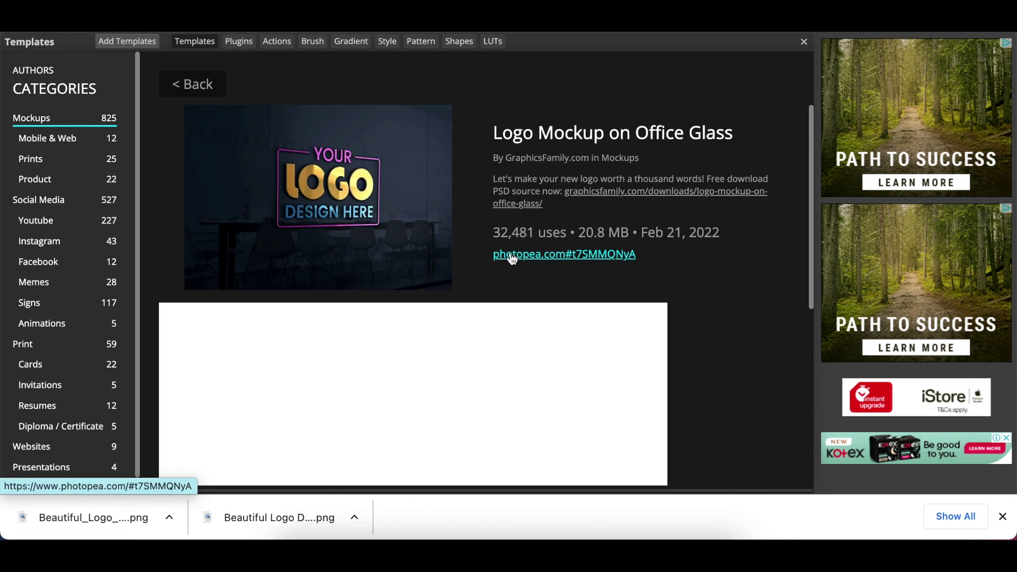
left_click(530, 257)
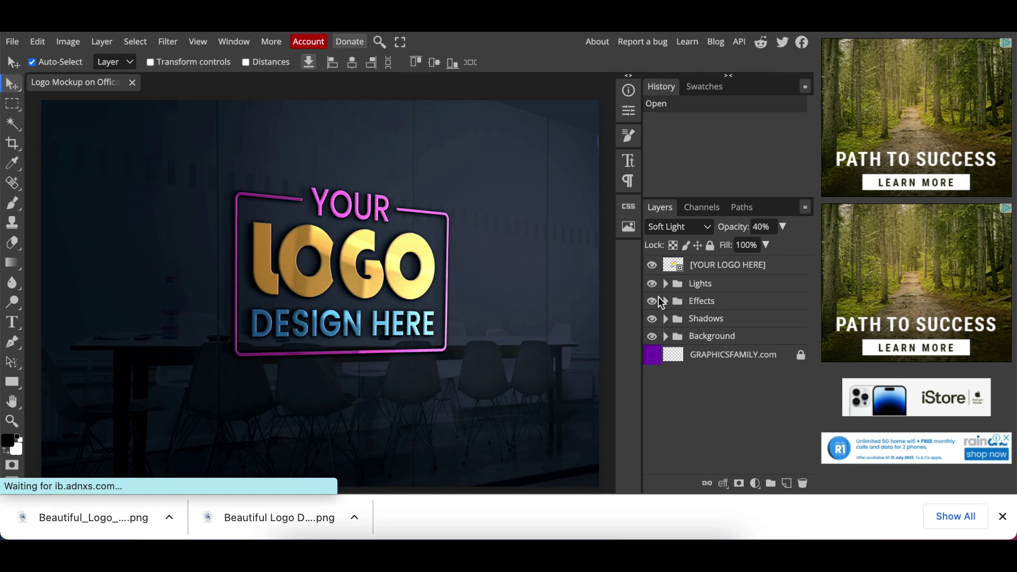
- Open the [YOUR LOGO HERE] smart object's contents and place the downloaded background-free Beautiful_Logo PNG in it
left_click(673, 269)
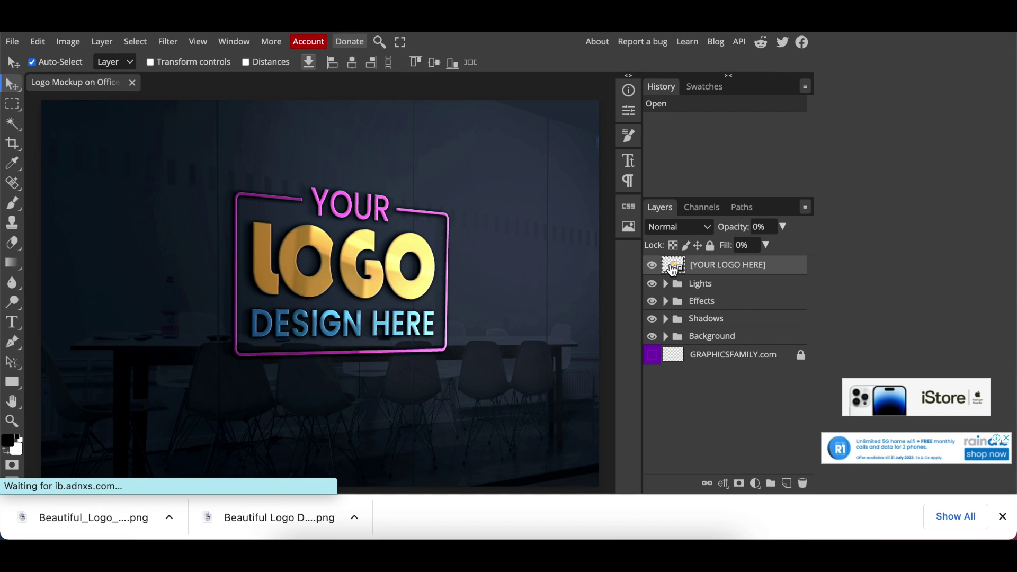
double_click(673, 268)
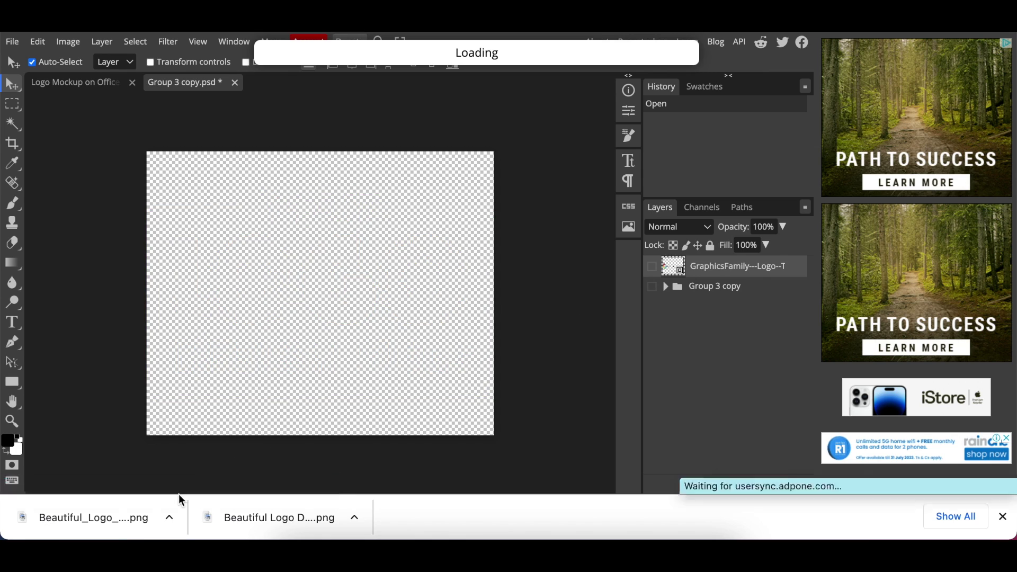
left_click_drag(180, 500, 221, 297)
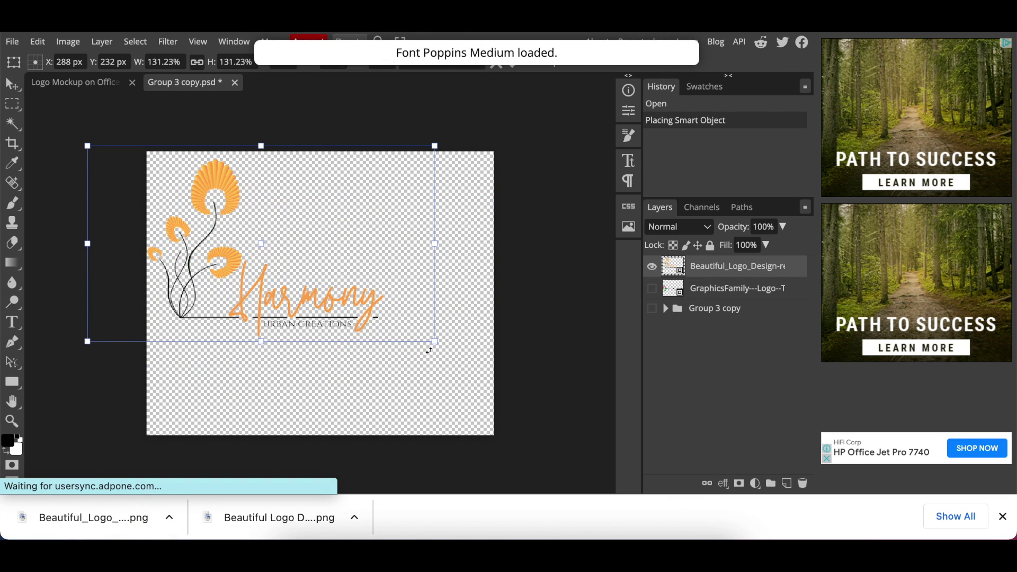